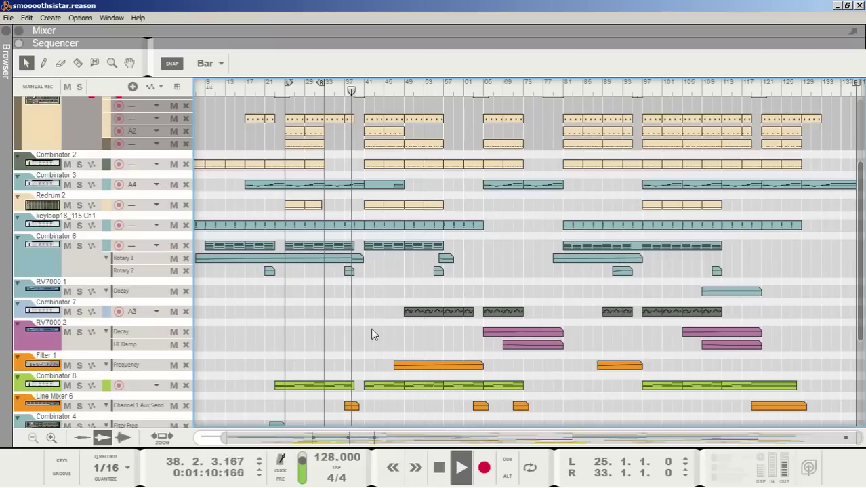
# - Stop the smooothstar.reason song playback, leaving the position at bar 38
pyautogui.press('space')
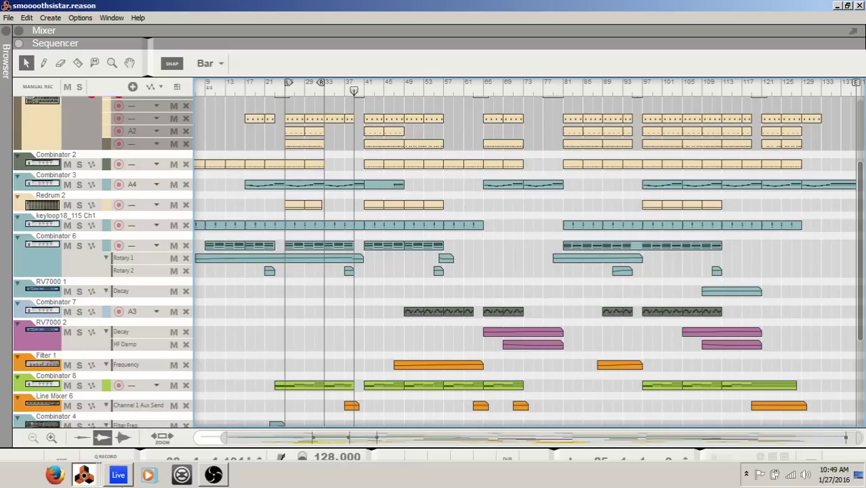
# - In Ableton Live, solo the 1 Audio track, then minimize Live to return to Reason
pyautogui.click(127, 482)
pyautogui.click(810, 111)
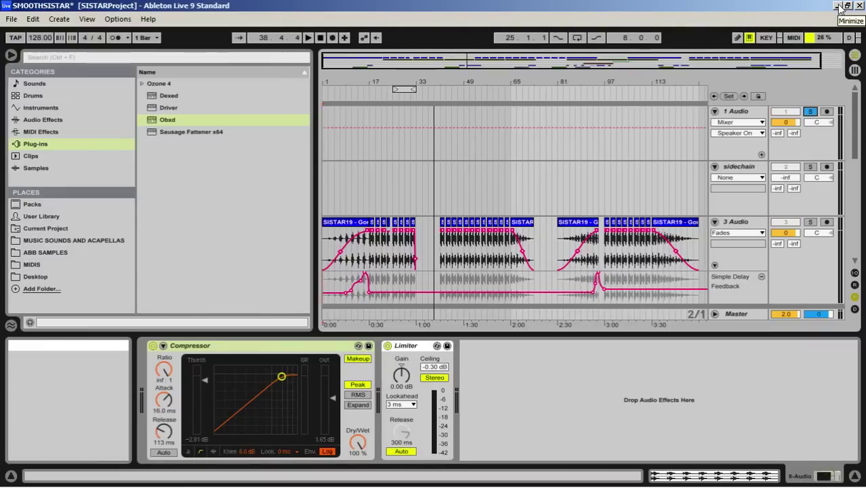
pyautogui.click(839, 6)
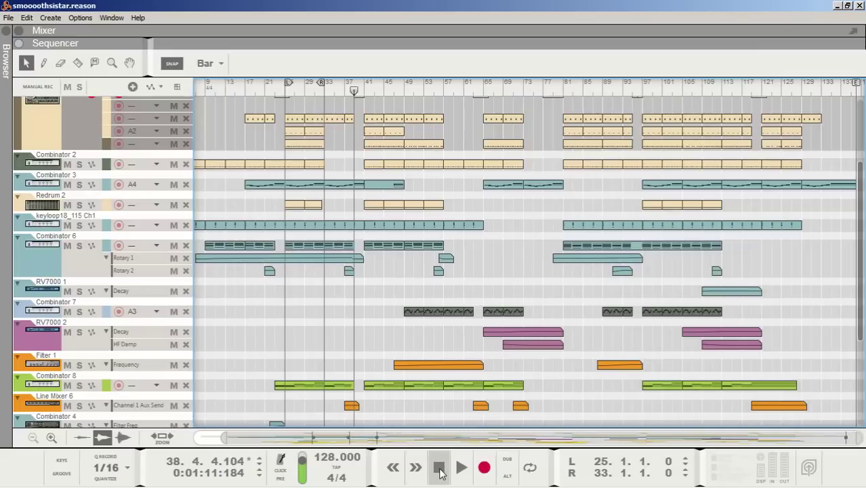
pyautogui.click(93, 484)
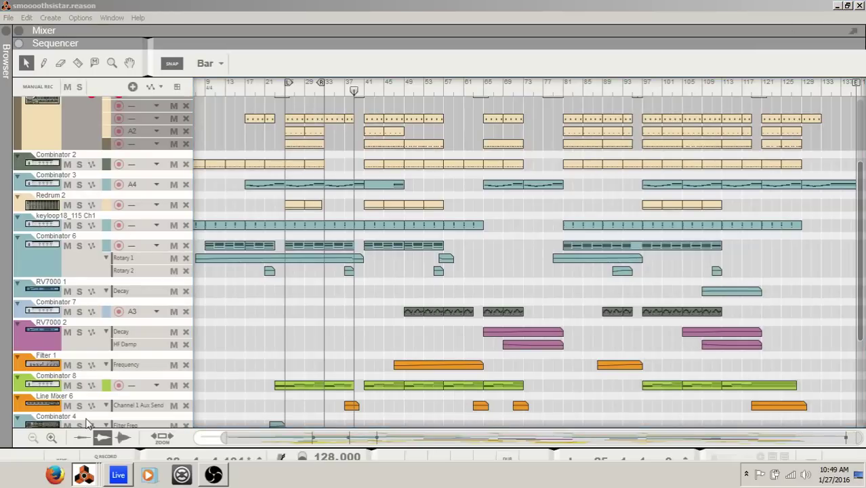
# - Show Document 1's rack and add a new Combinator below the Redrum
pyautogui.hotkey('alt', 'Tab')
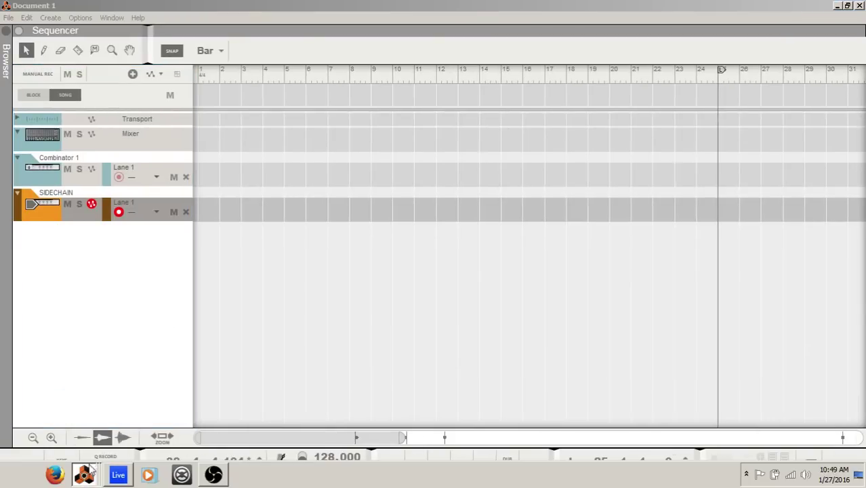
pyautogui.click(87, 476)
pyautogui.scroll(-10, 384, 289)
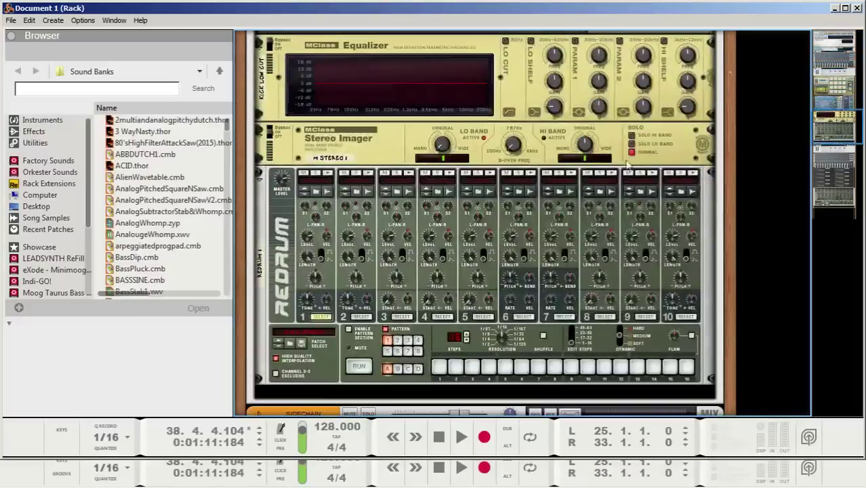
pyautogui.scroll(-15, 744, 62)
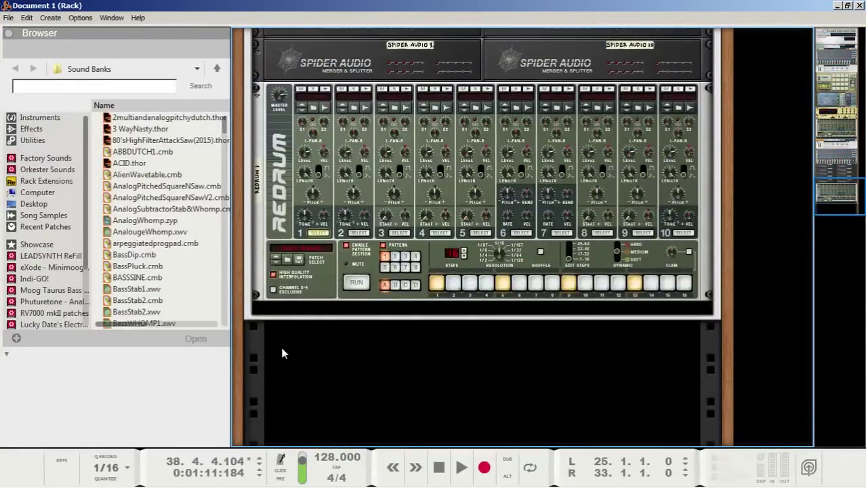
pyautogui.rightClick(294, 348)
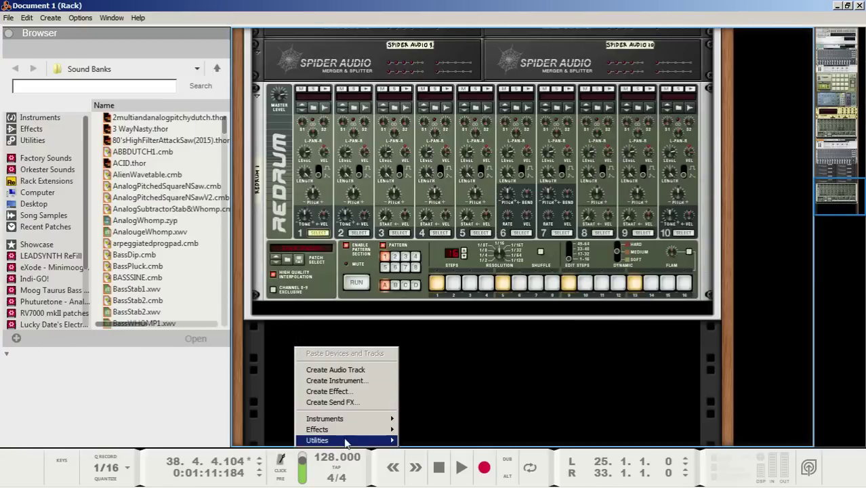
pyautogui.moveTo(345, 443)
pyautogui.click(447, 372)
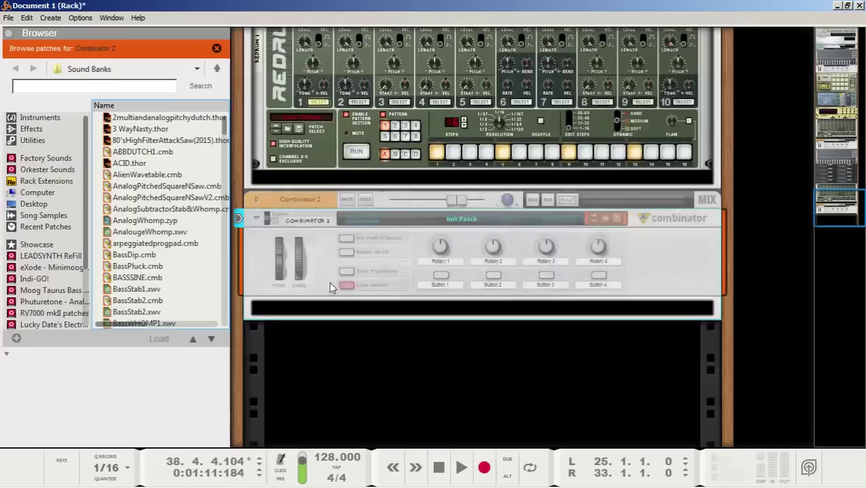
# - Add a Thor Polysonic Synthesizer inside Combinator 2
pyautogui.rightClick(306, 288)
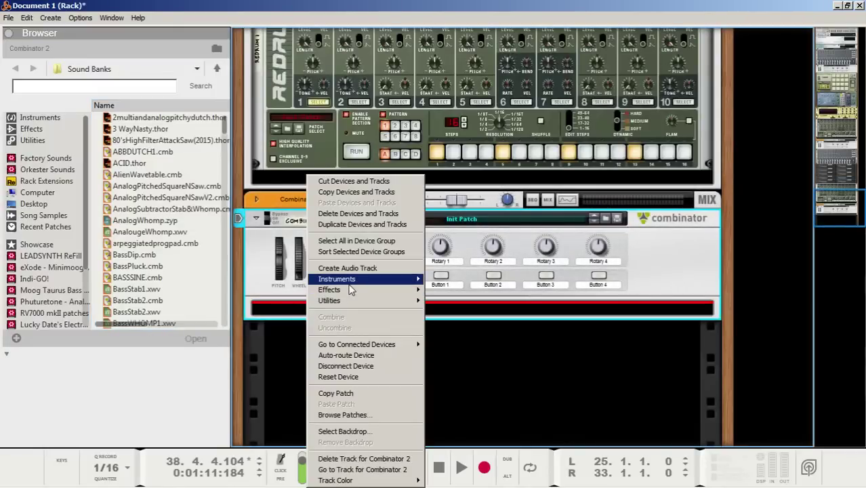
pyautogui.moveTo(350, 286)
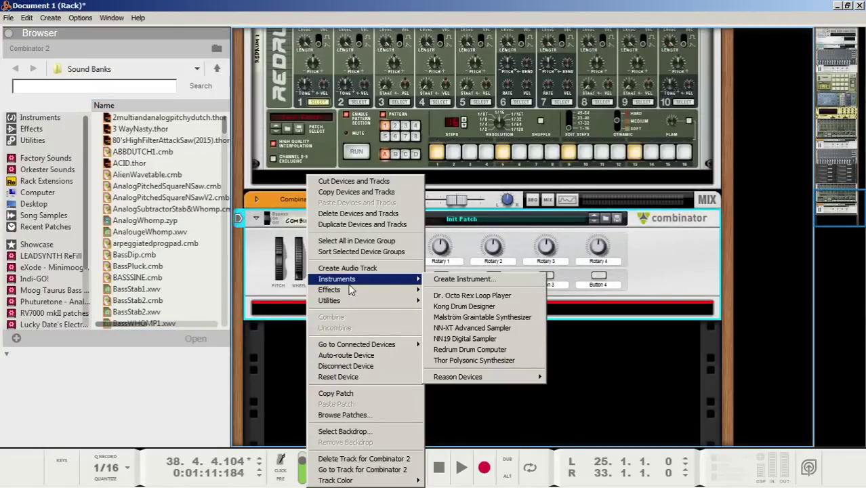
pyautogui.click(457, 360)
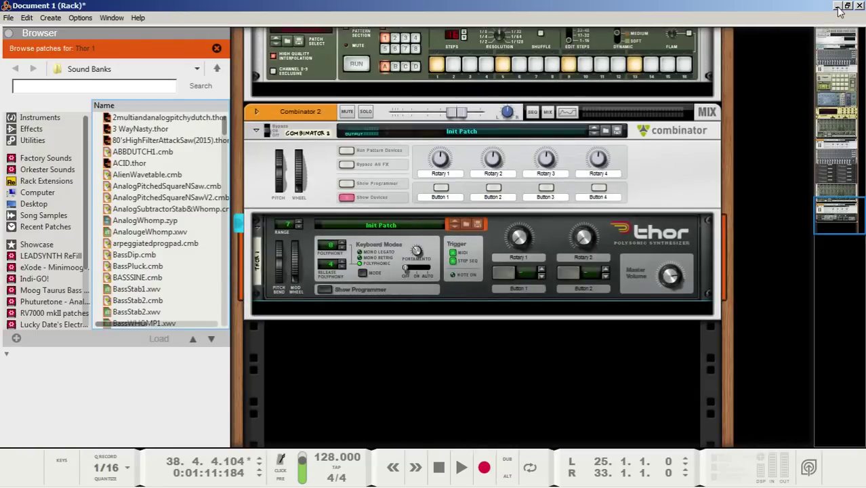
# - Show Thor's programmer, set the sequencer's right locator to bar 9 and enable Loop
pyautogui.click(325, 289)
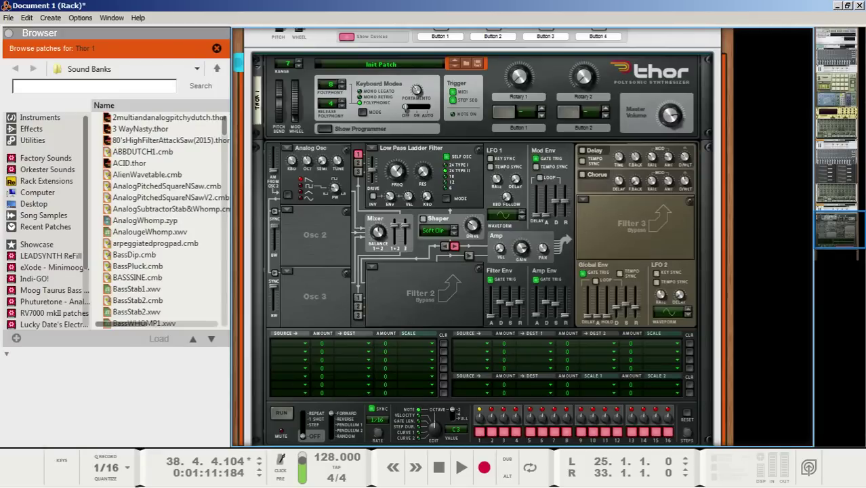
pyautogui.click(95, 478)
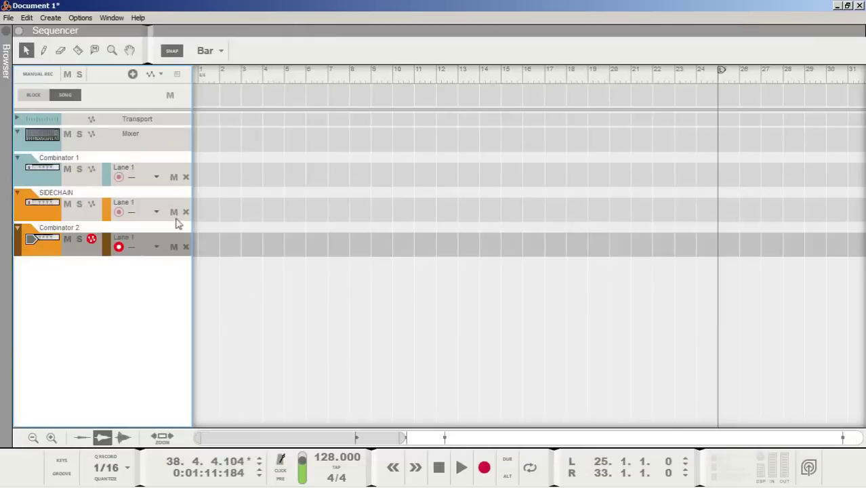
pyautogui.click(209, 76)
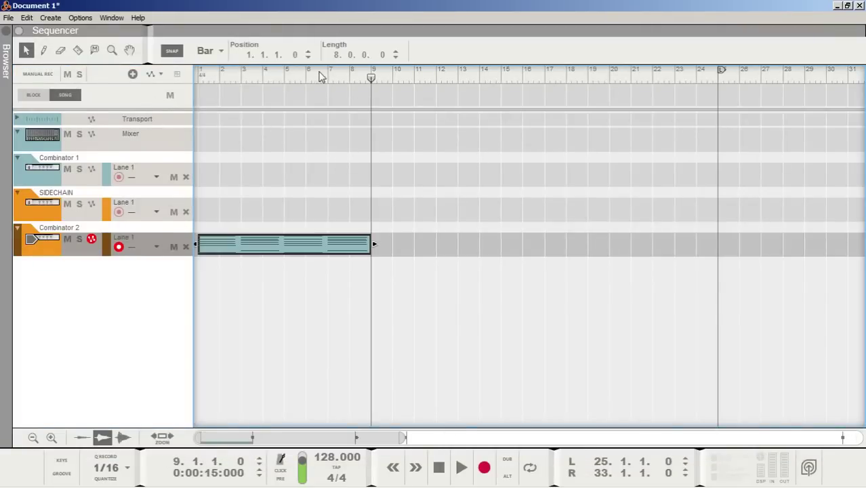
pyautogui.keyDown('alt'); pyautogui.click(371, 77); pyautogui.keyUp('alt')
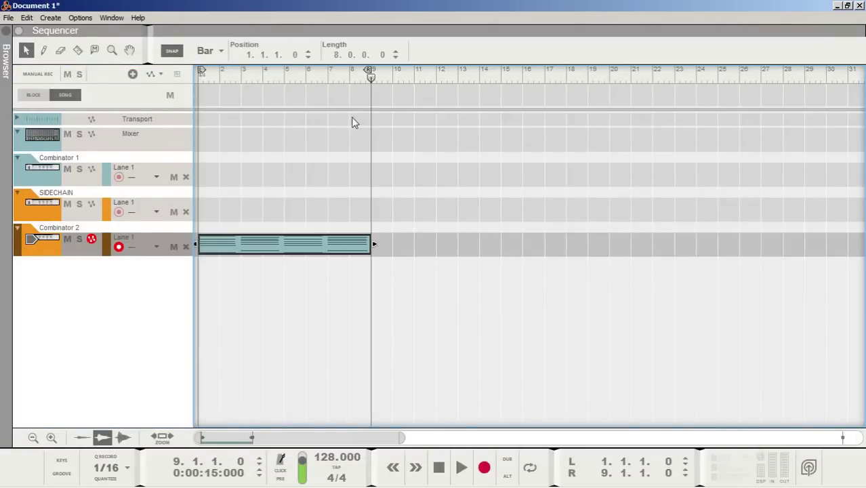
pyautogui.click(530, 467)
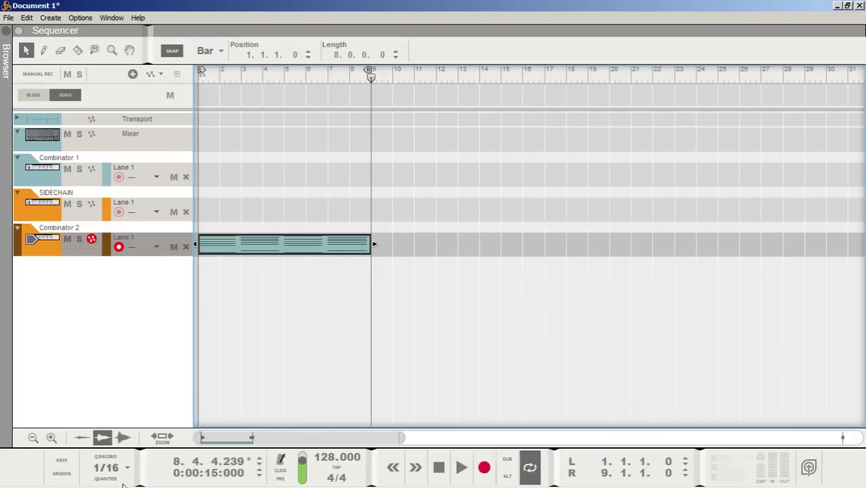
# - Back in the rack, reset Thor to its initial patch settings
pyautogui.moveTo(122, 485)
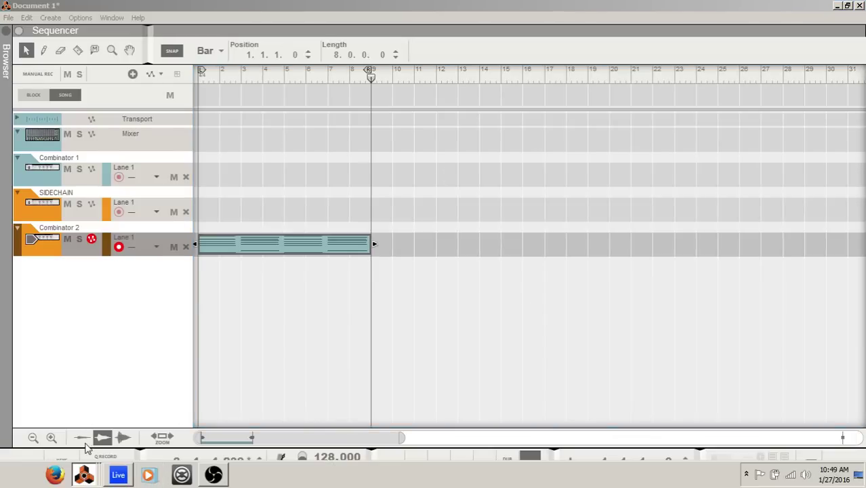
pyautogui.click(84, 475)
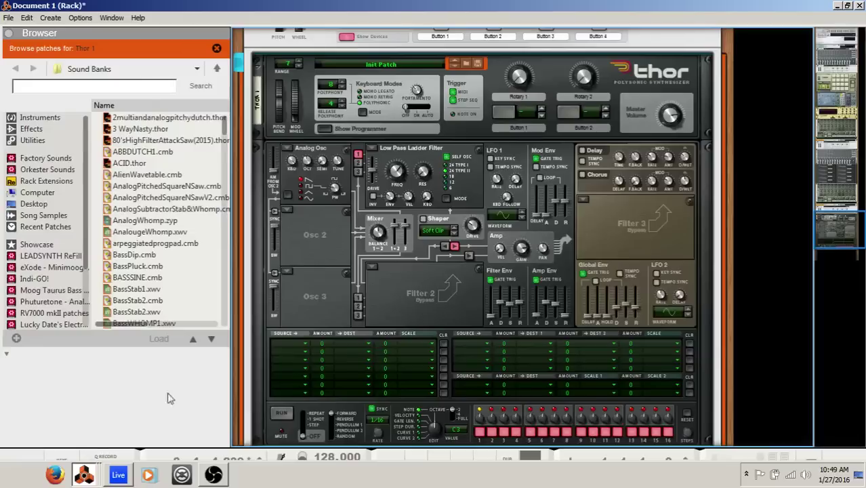
pyautogui.rightClick(315, 254)
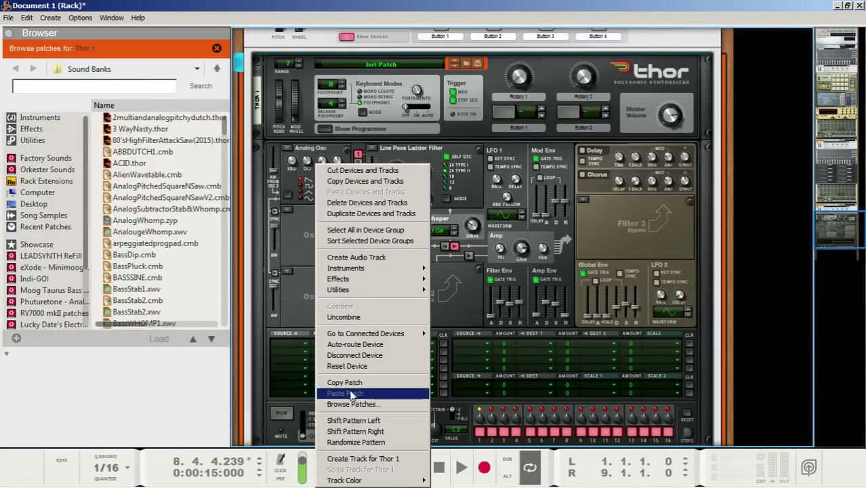
pyautogui.click(355, 365)
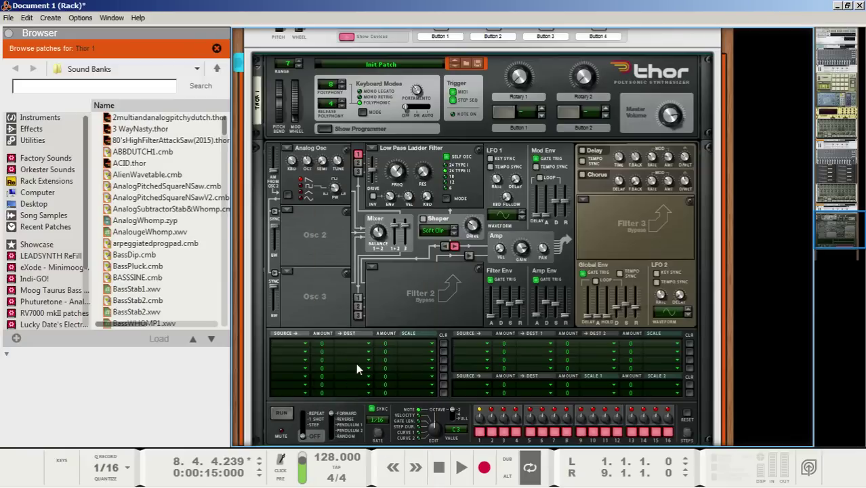
# - Turn Thor's Osc 1 and Filter 1 off and disconnect the Osc 1-to-Filter 1 routing
pyautogui.click(287, 149)
pyautogui.click(309, 217)
pyautogui.click(373, 148)
pyautogui.click(388, 208)
pyautogui.click(286, 149)
pyautogui.click(311, 217)
pyautogui.click(357, 154)
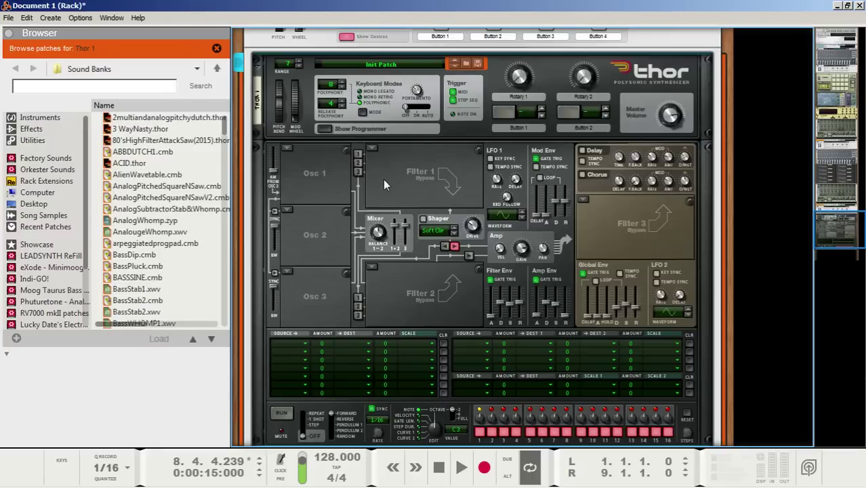
# - Make Filter 3 a Low Pass Ladder with Global Env 0, release polyphony 8, cutoff 21.6 kHz
pyautogui.click(584, 198)
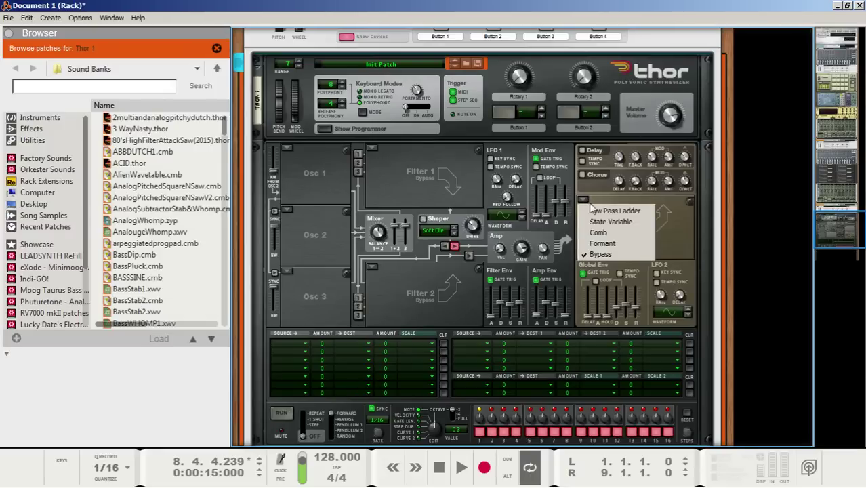
pyautogui.click(600, 158)
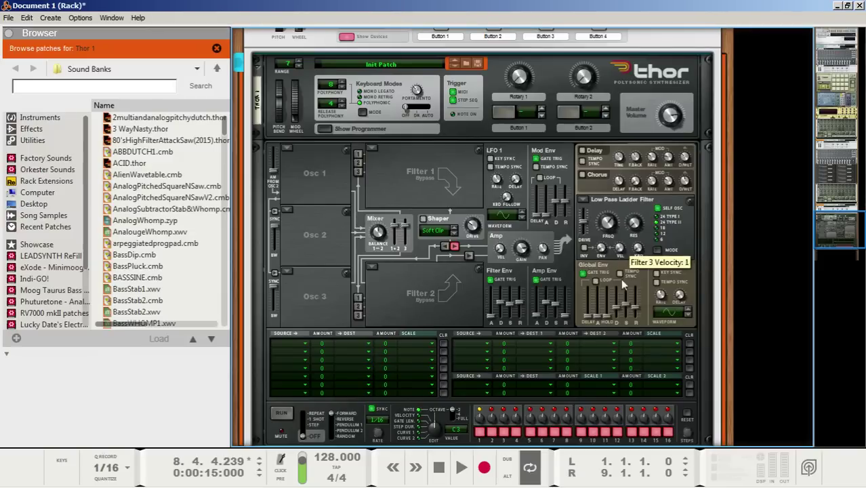
pyautogui.keyDown('ctrl'); pyautogui.click(603, 249); pyautogui.keyUp('ctrl')
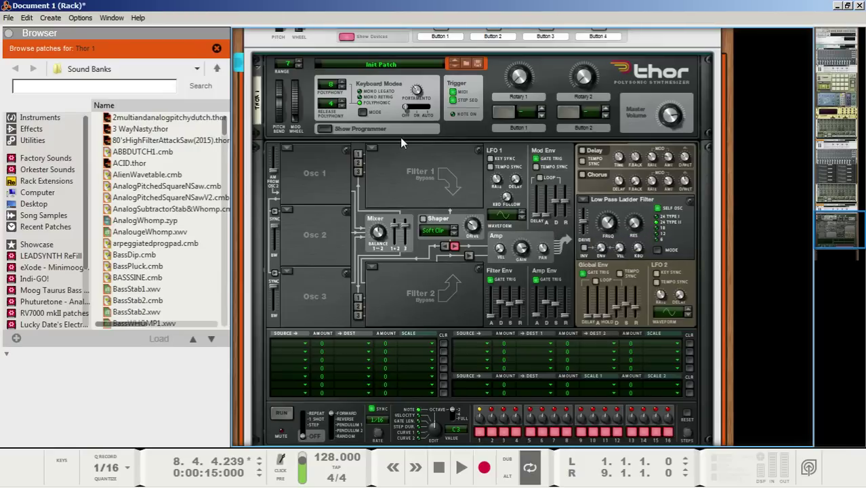
pyautogui.click(343, 100)
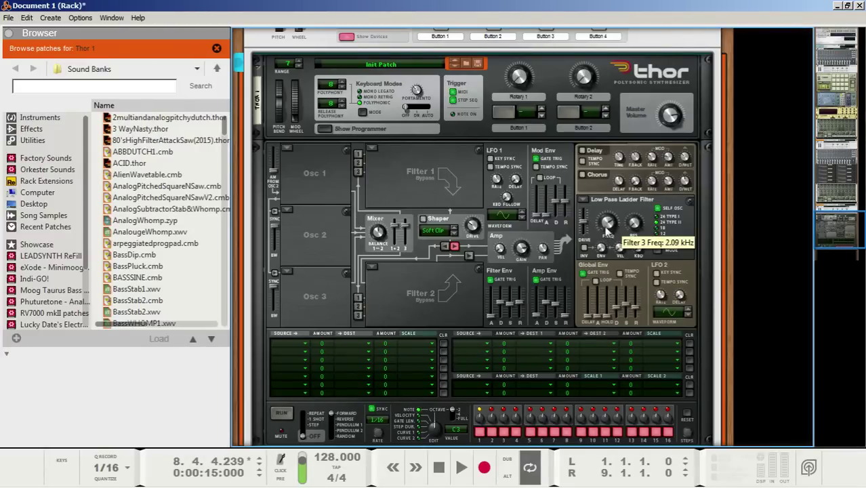
pyautogui.moveTo(608, 227)
pyautogui.mouseDown()
pyautogui.moveTo(608, 210)
pyautogui.moveTo(607, 219)
pyautogui.mouseUp()
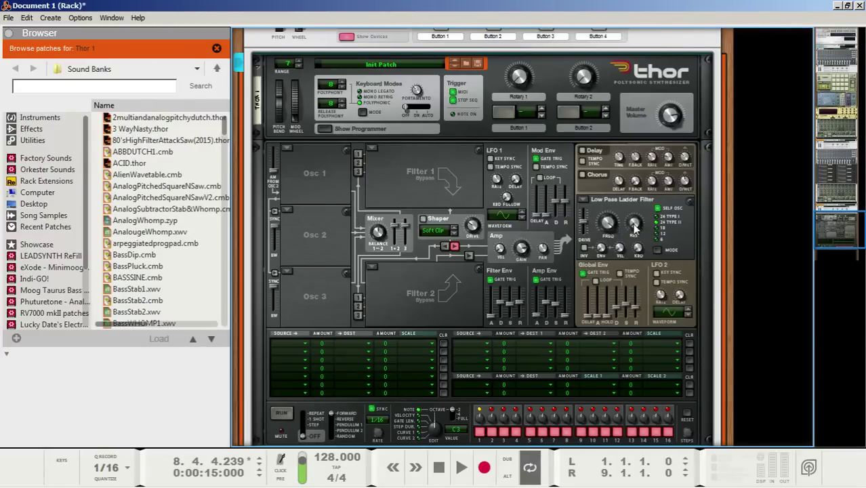
pyautogui.moveTo(635, 224)
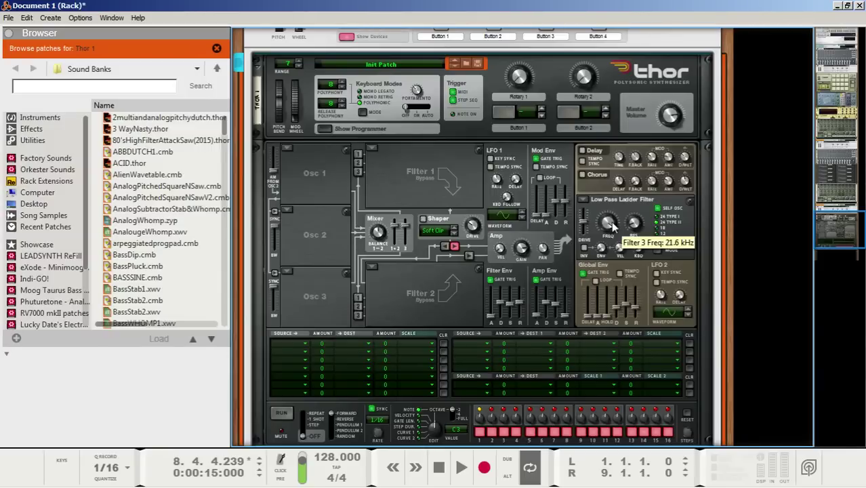
# - Set Osc 1 to Multi Oscillator with detune 38, stop playback, and set Amp Env decay to 29.6 s
pyautogui.click(286, 148)
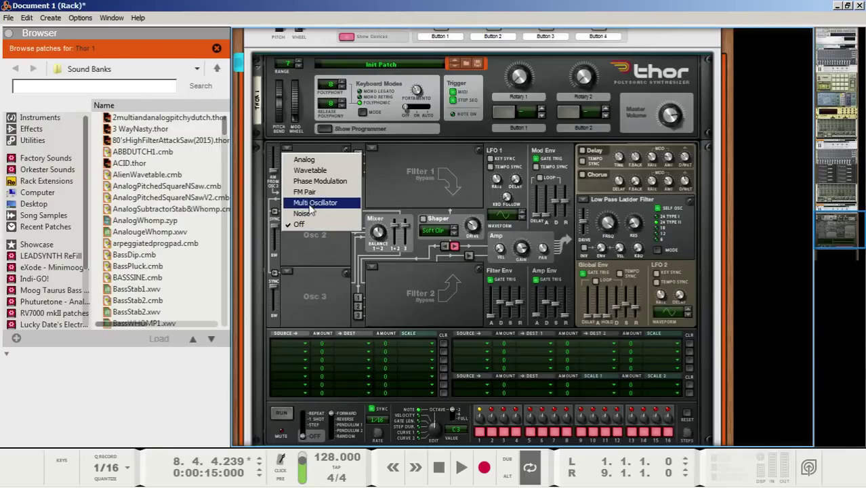
pyautogui.click(310, 203)
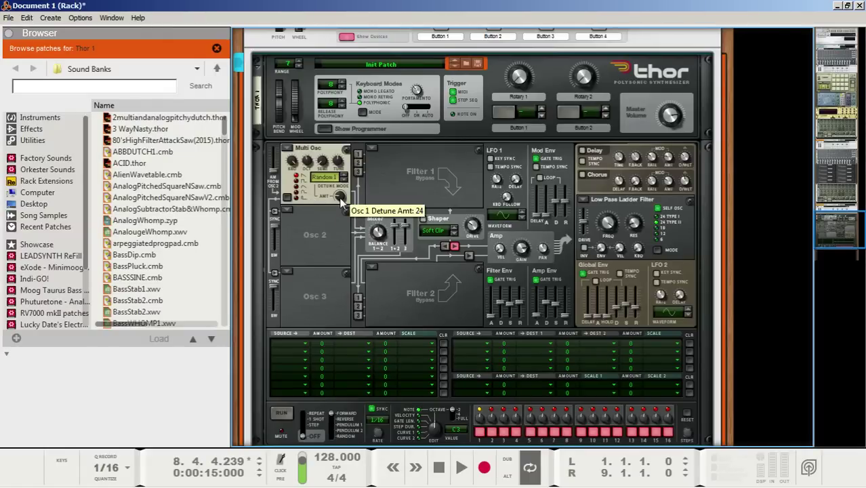
pyautogui.moveTo(340, 202); pyautogui.dragTo(345, 200)
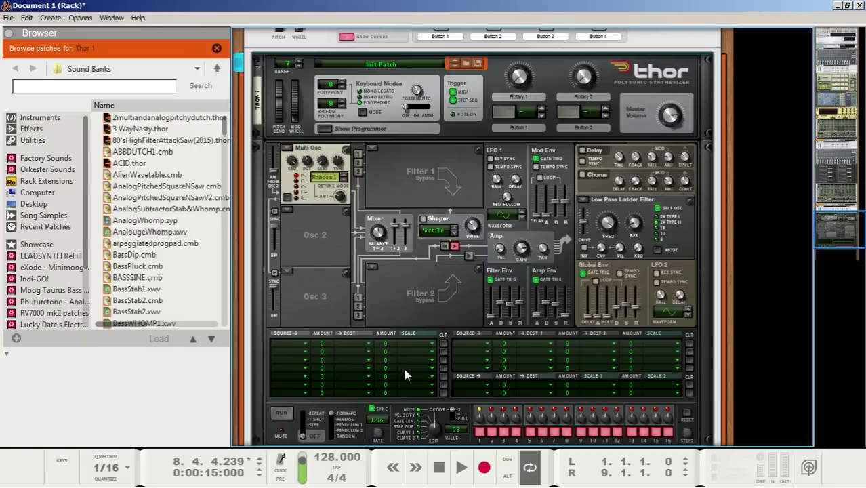
pyautogui.click(440, 468)
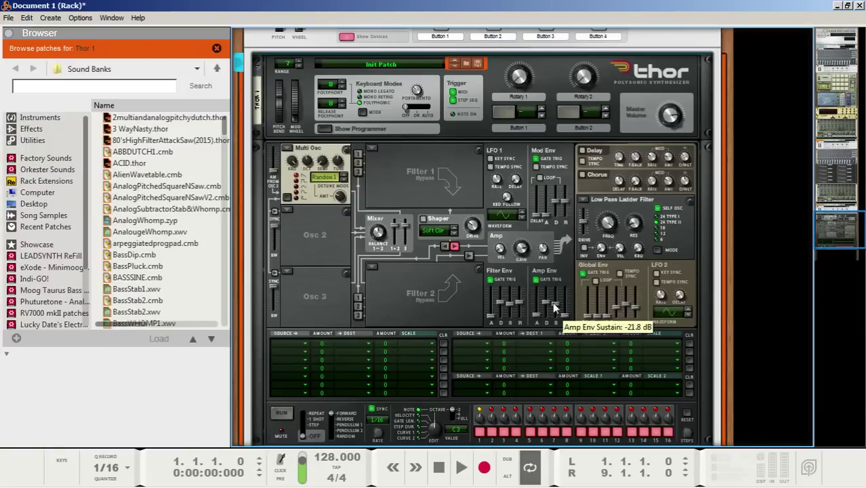
pyautogui.moveTo(545, 302); pyautogui.dragTo(550, 290)
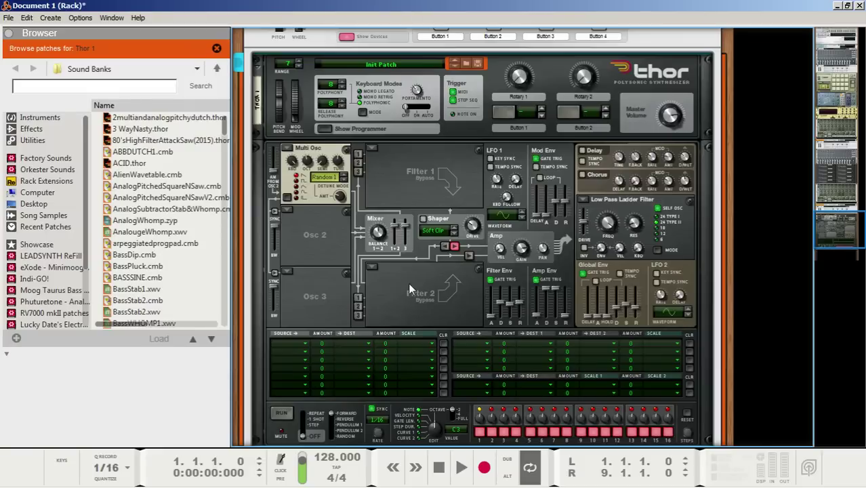
# - Route Osc 1 into Filter 1, lower its Oct setting to 3, and audition the sound
pyautogui.click(358, 154)
pyautogui.click(461, 465)
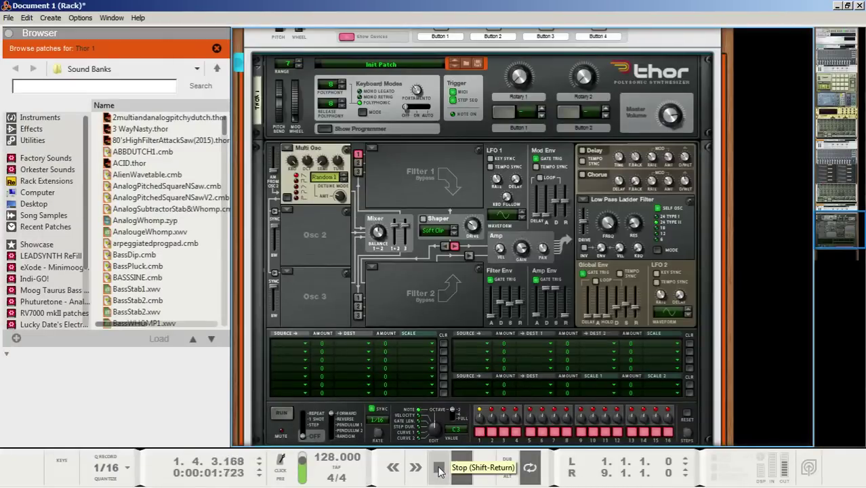
pyautogui.click(439, 468)
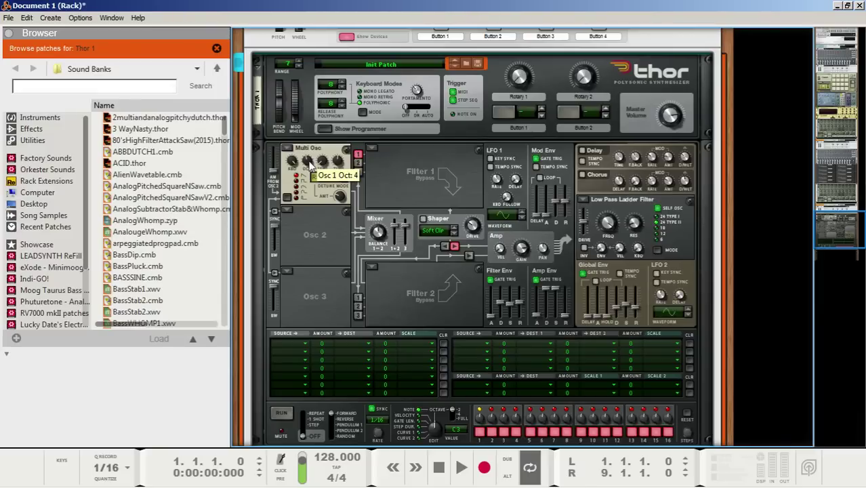
pyautogui.scroll(-1, 307, 161)
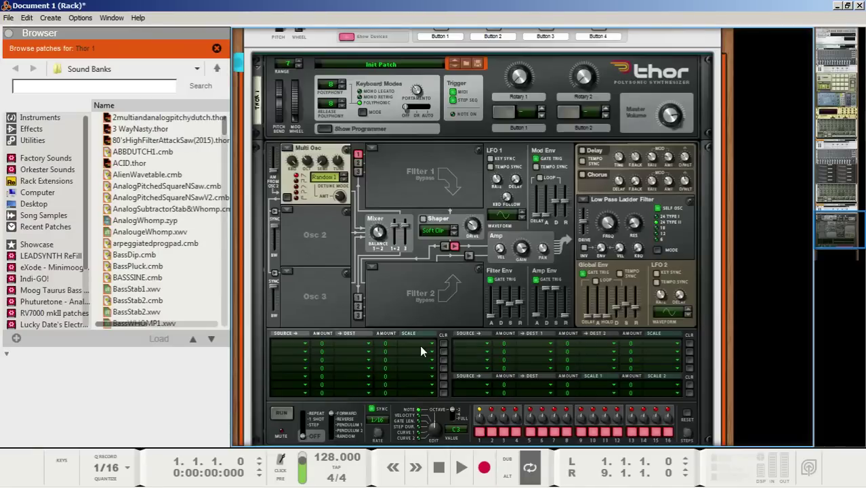
pyautogui.moveTo(442, 482)
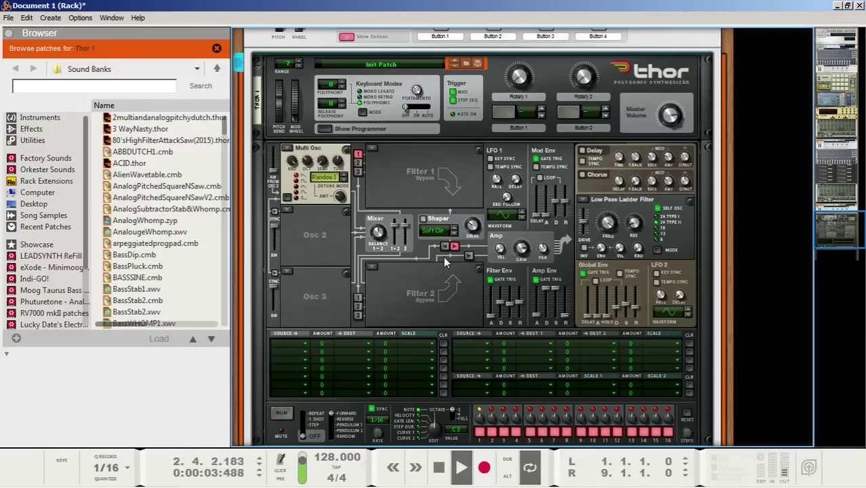
pyautogui.doubleClick(440, 470)
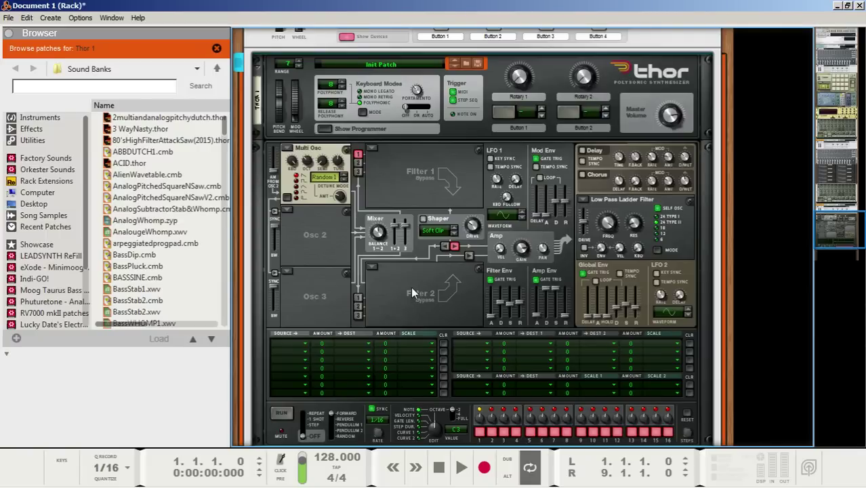
# - Set the Amp Env release to 423 ms and attack to 274 ms, then audition playback
pyautogui.moveTo(567, 315)
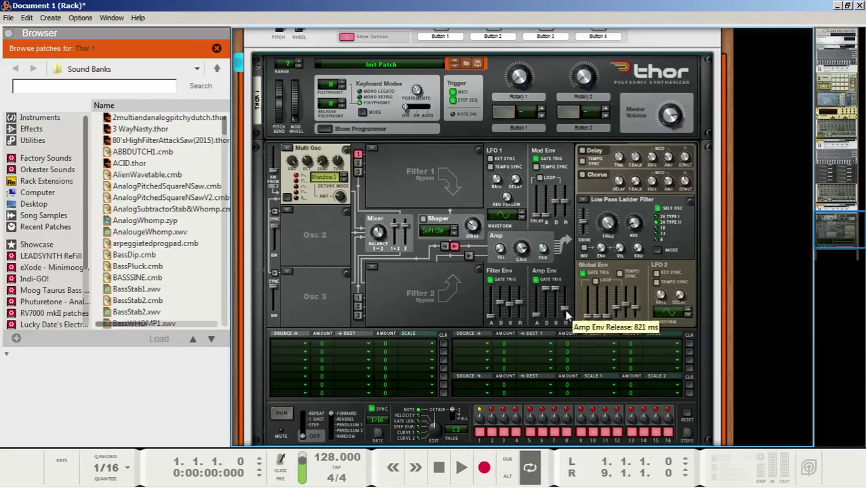
pyautogui.moveTo(567, 315); pyautogui.dragTo(566, 317)
pyautogui.moveTo(533, 310)
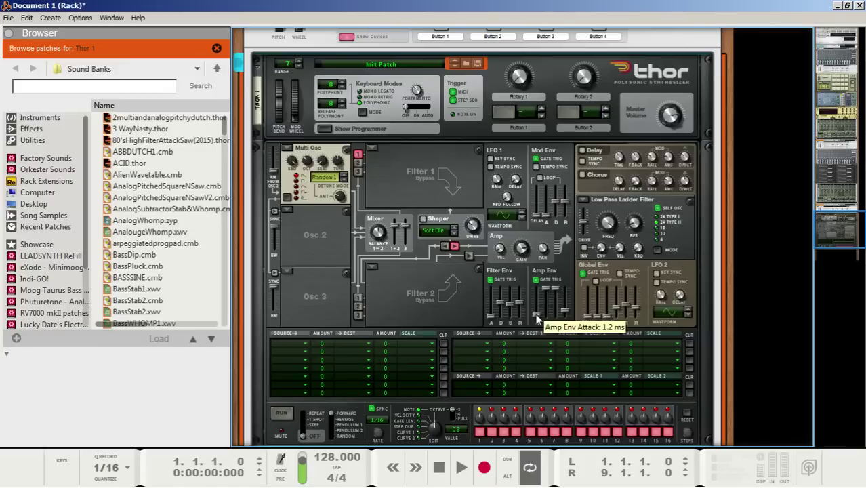
pyautogui.moveTo(536, 318); pyautogui.dragTo(539, 310)
pyautogui.click(457, 467)
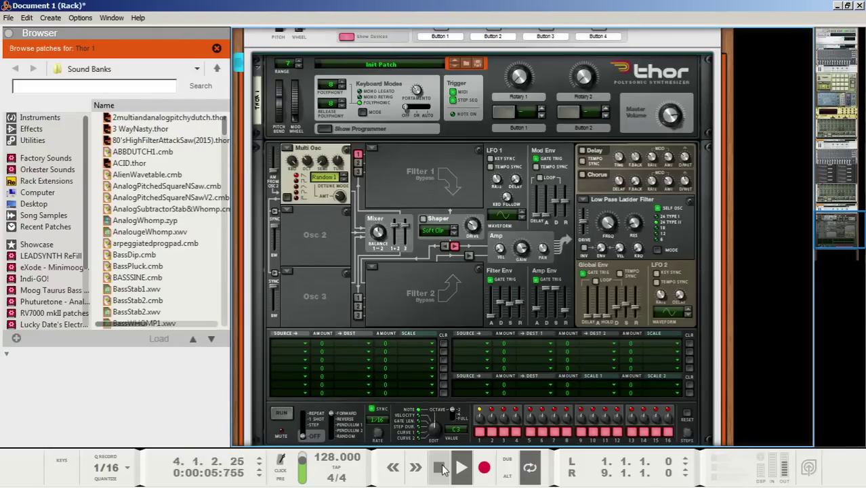
pyautogui.doubleClick(440, 467)
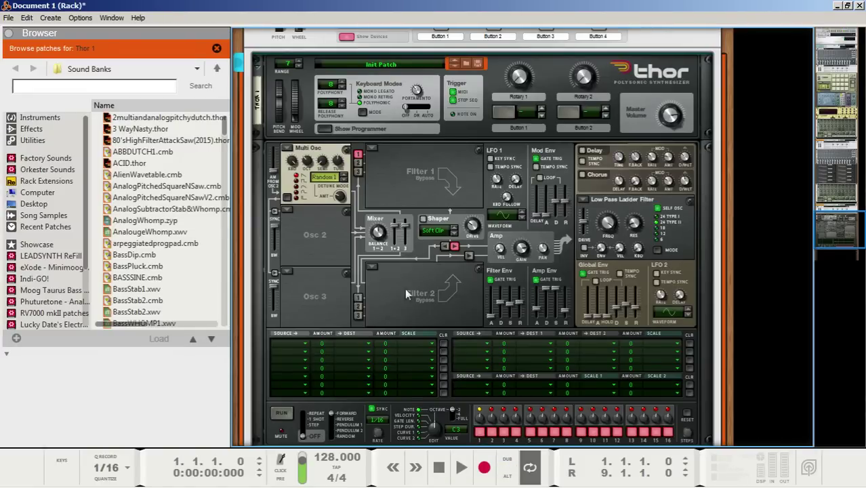
# - Insert an RV7000 MkII Reverb from the Effects menu into the rack beneath Thor
pyautogui.scroll(-3, 417, 257)
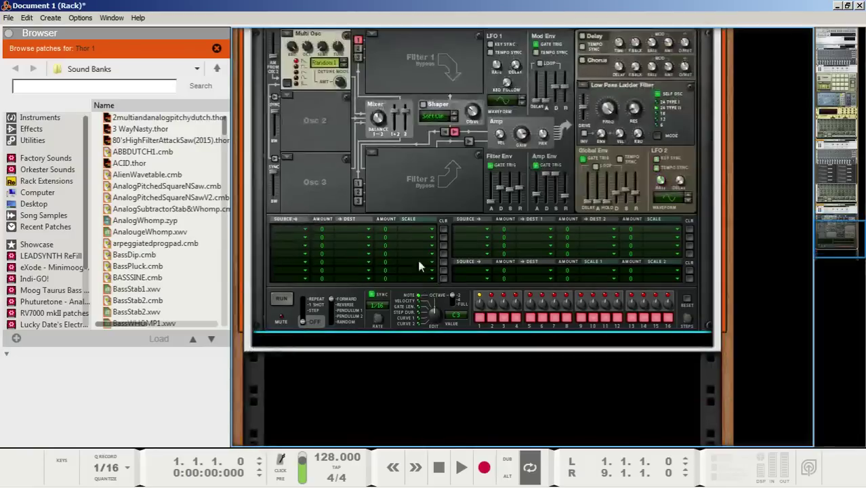
pyautogui.rightClick(404, 181)
pyautogui.rightClick(384, 175)
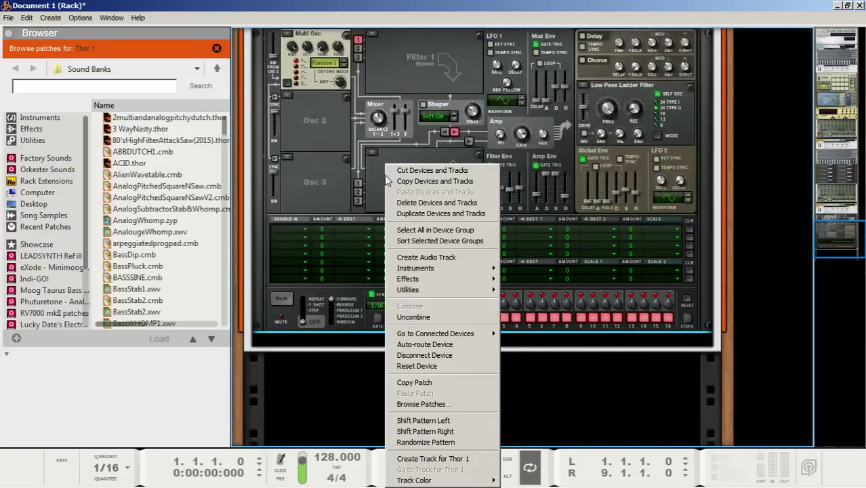
pyautogui.moveTo(418, 283)
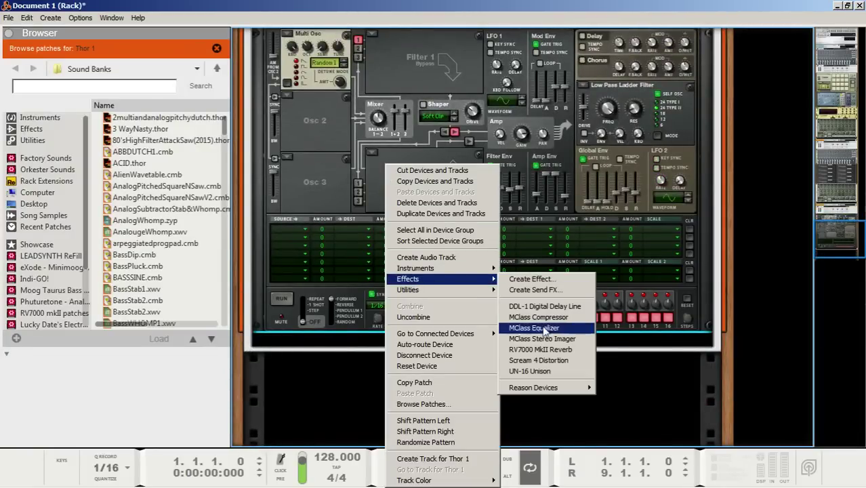
pyautogui.click(539, 349)
# - Show the RV7000's detailed parameter panel and adjust the reverb size
pyautogui.click(296, 364)
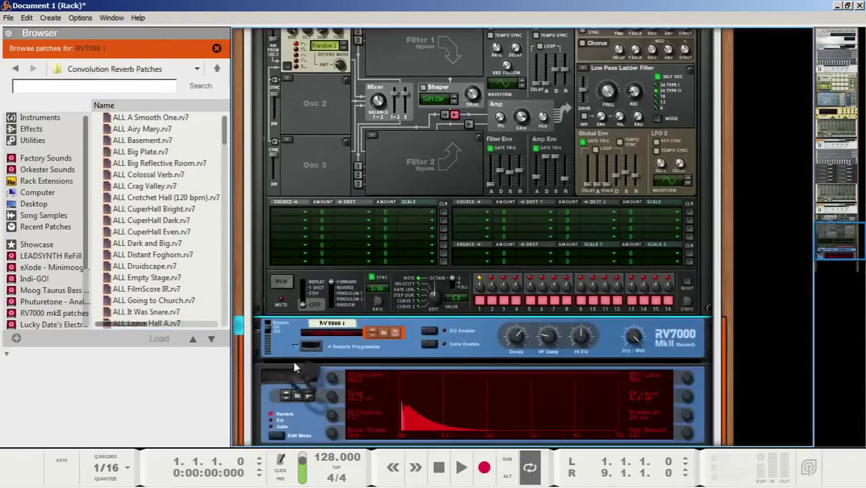
pyautogui.scroll(-4, 341, 350)
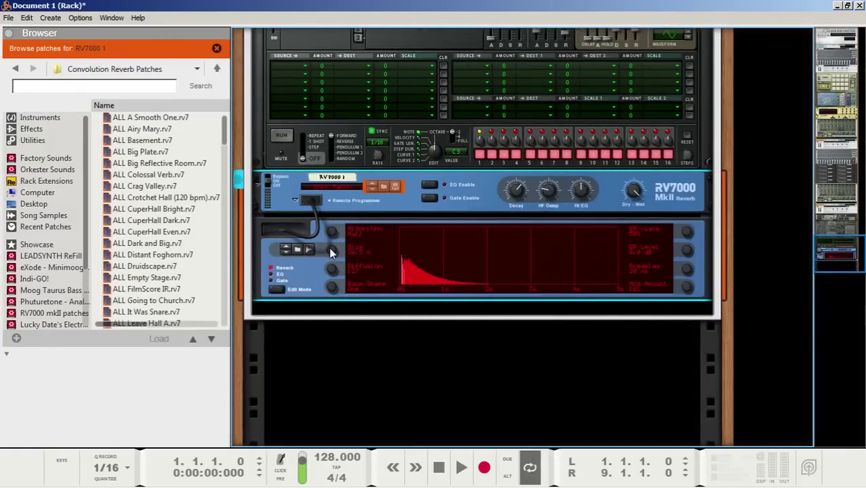
pyautogui.moveTo(332, 253); pyautogui.dragTo(336, 236)
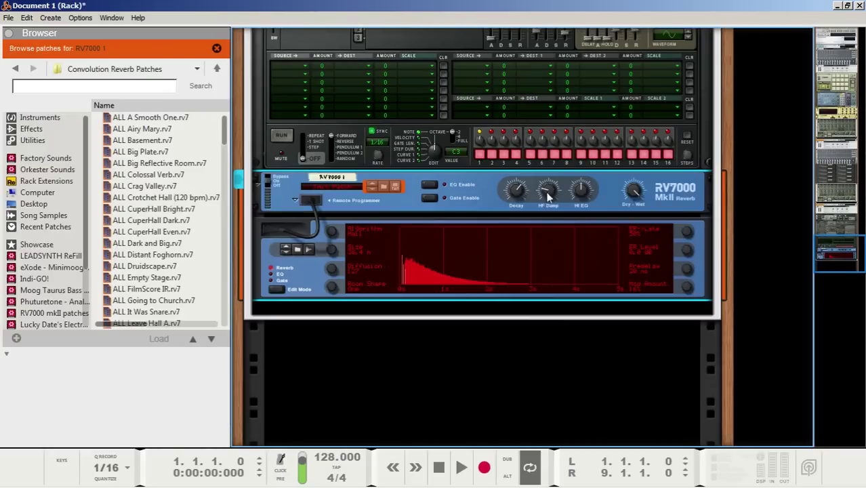
# - Raise the reverb's Hi EQ to 14 and lower Dry/Wet to 68
pyautogui.moveTo(552, 187)
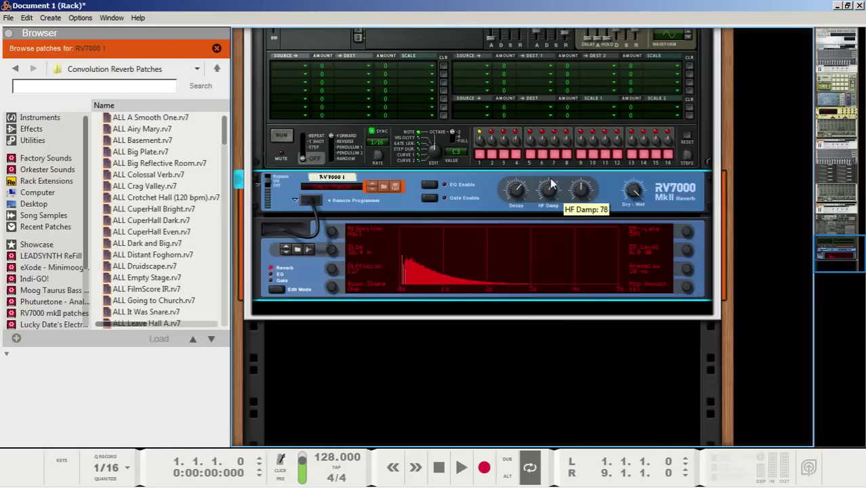
pyautogui.scroll(4, 551, 190)
pyautogui.moveTo(581, 193)
pyautogui.scroll(6, 582, 192)
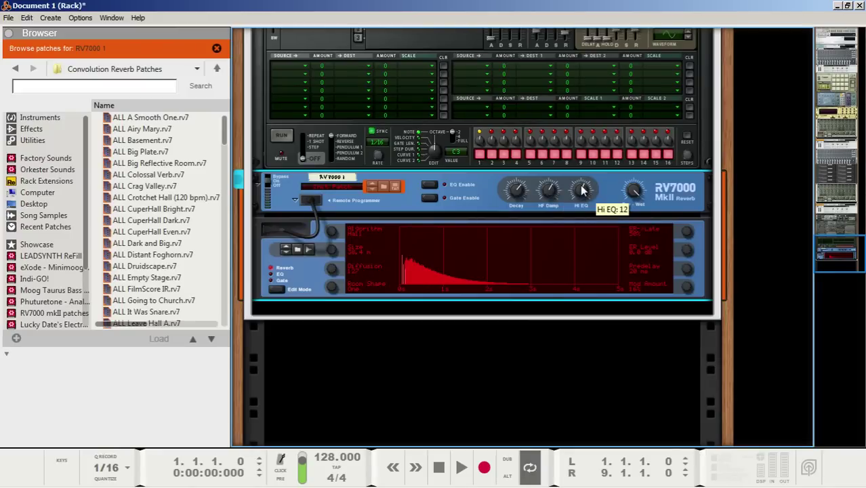
pyautogui.moveTo(519, 194)
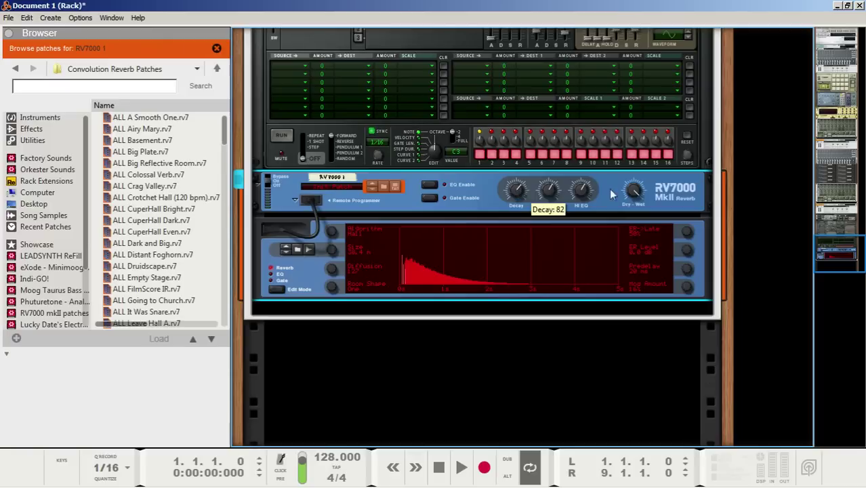
pyautogui.moveTo(634, 195)
pyautogui.moveTo(634, 194); pyautogui.dragTo(638, 214)
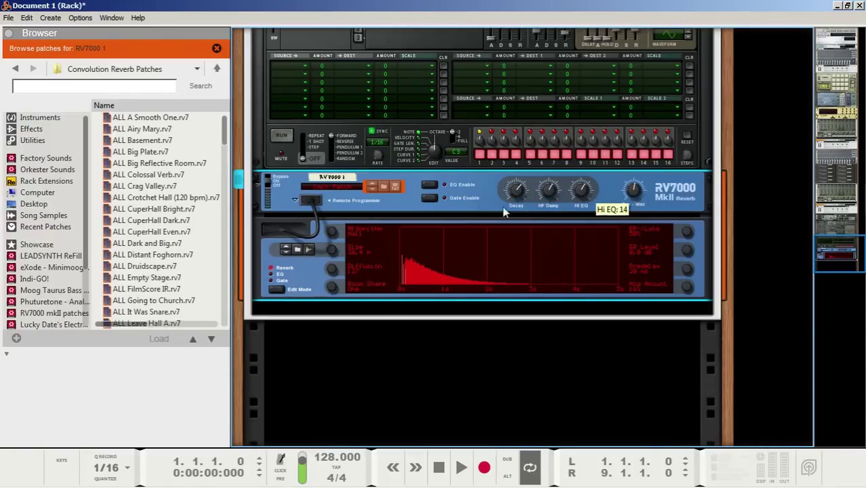
pyautogui.moveTo(635, 196)
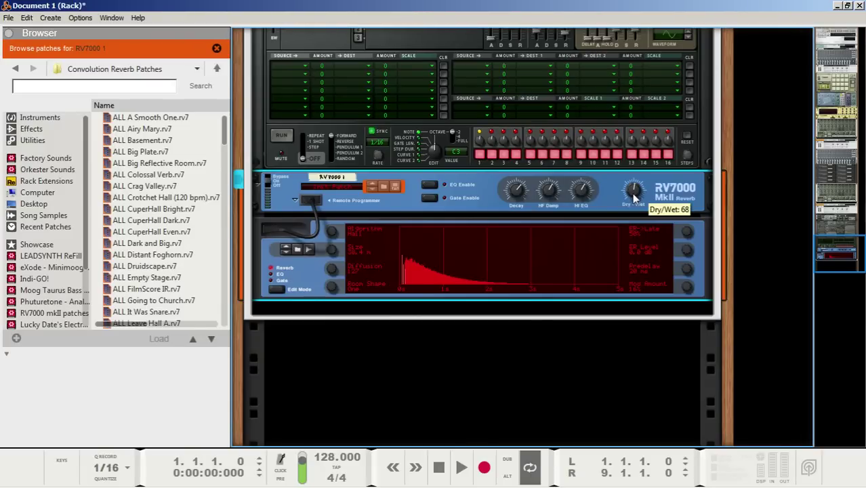
# - Stop playback and bring Thor's Low Pass Ladder Filter FREQ knob into view in the rack
pyautogui.scroll(3, 425, 271)
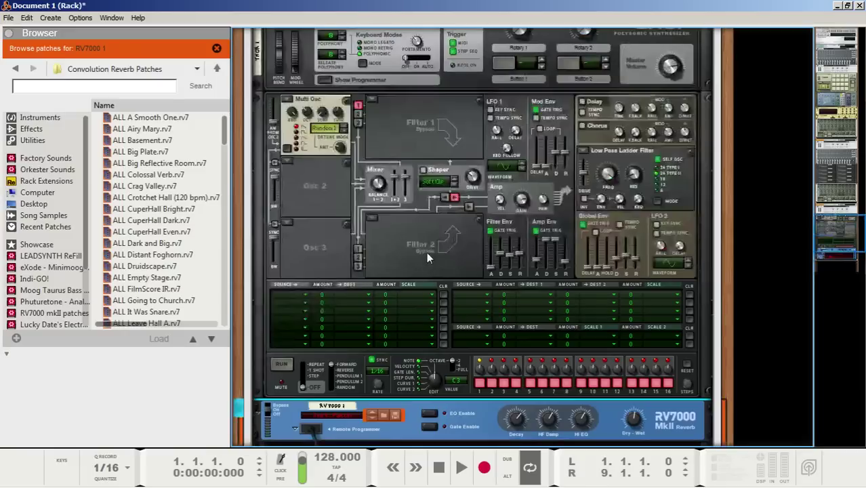
pyautogui.moveTo(436, 482)
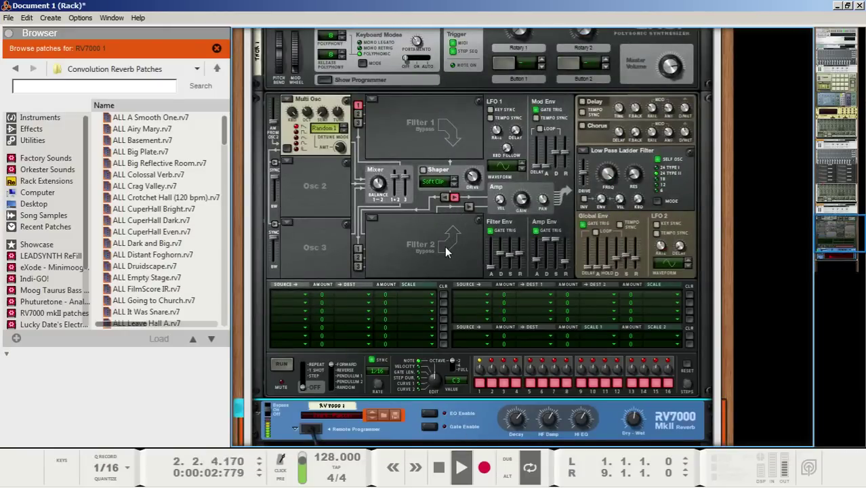
pyautogui.scroll(2, 445, 246)
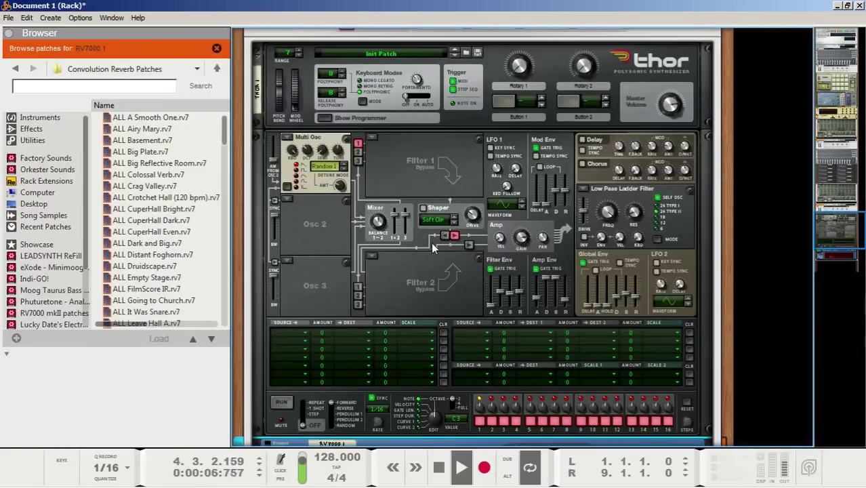
pyautogui.press('space')
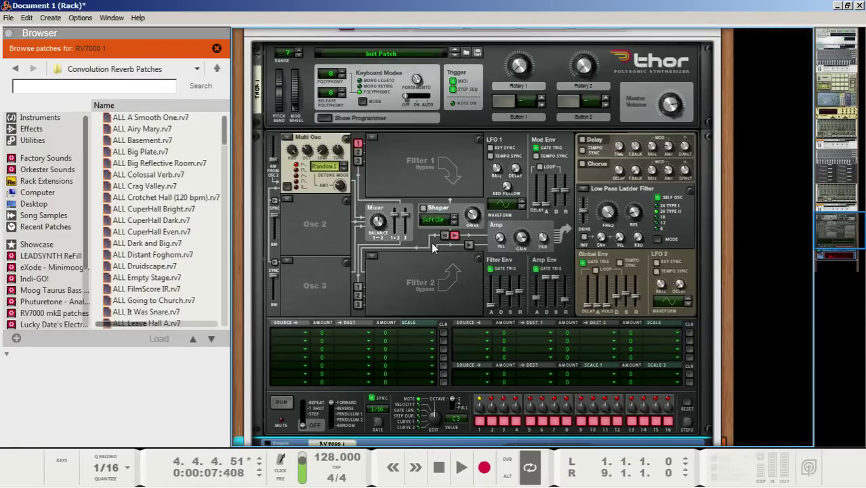
pyautogui.scroll(-14, 402, 262)
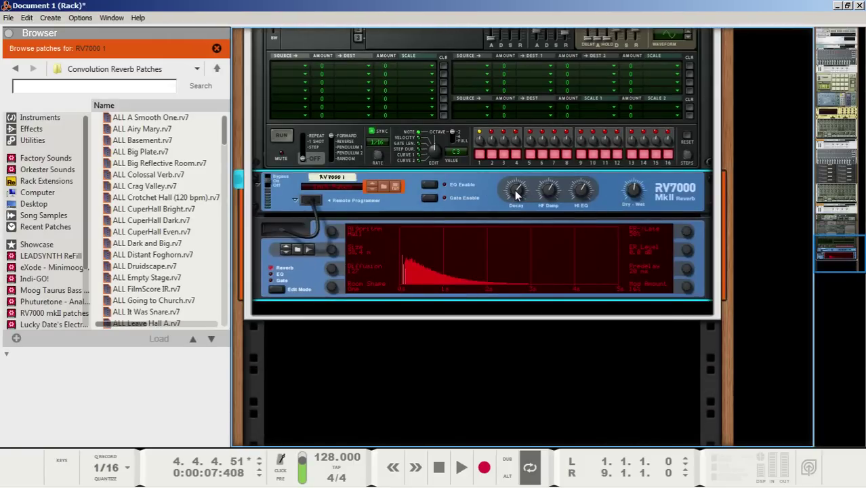
pyautogui.scroll(16, 471, 227)
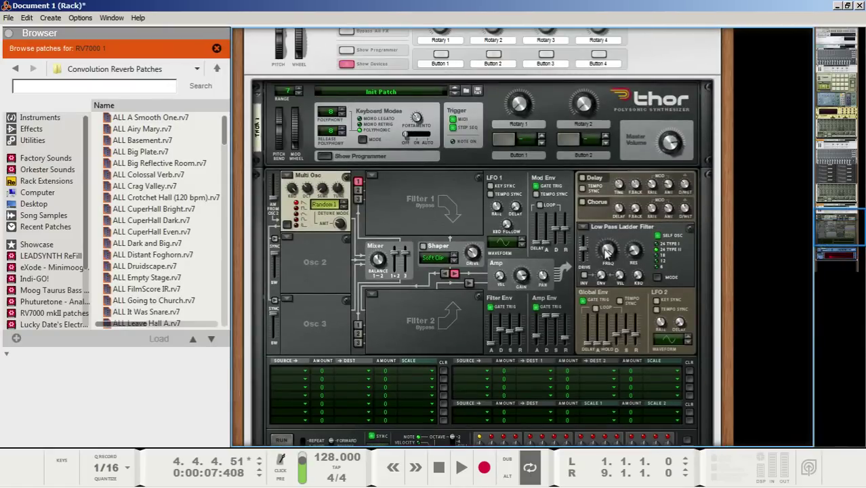
pyautogui.moveTo(607, 251)
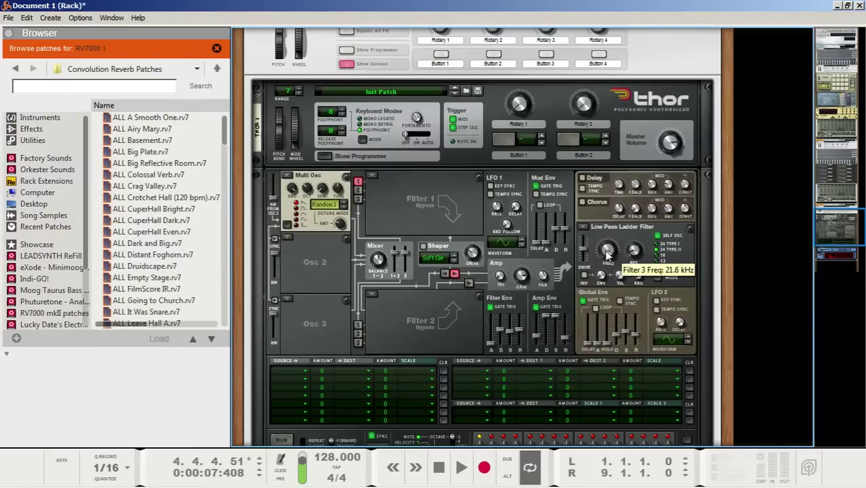
# - Create a Filter 3 Freq automation lane for Thor and delete its empty note lane
pyautogui.rightClick(610, 250)
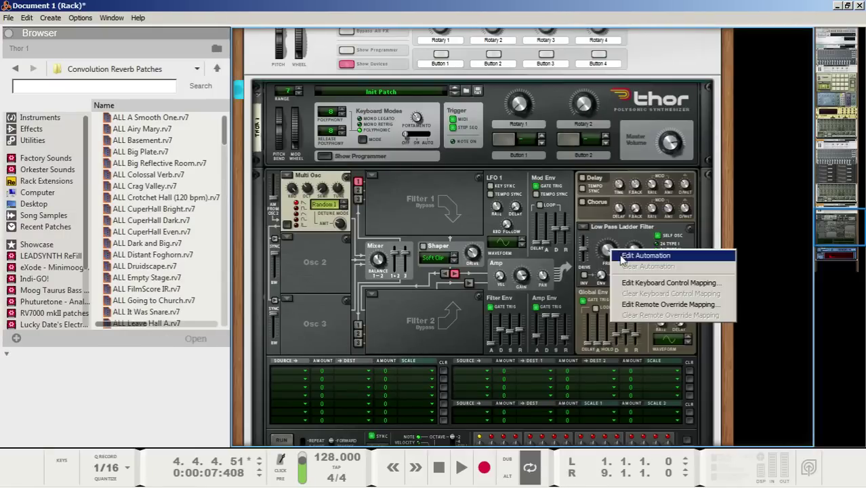
pyautogui.click(631, 256)
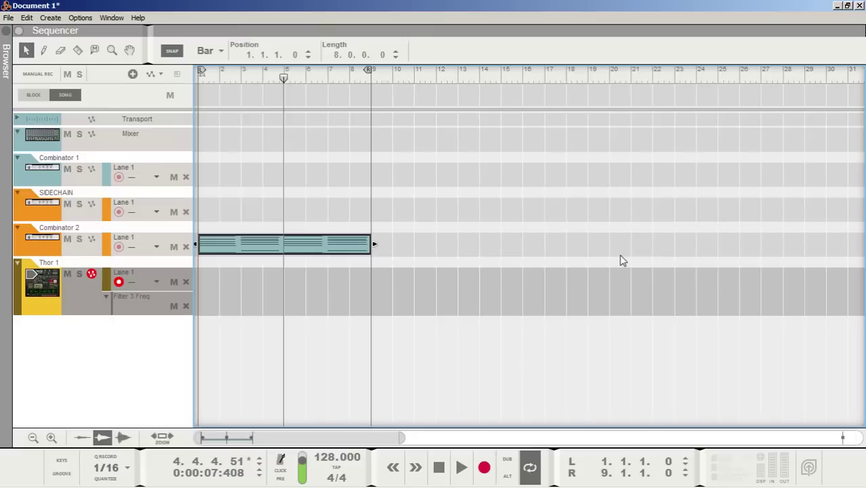
pyautogui.click(186, 281)
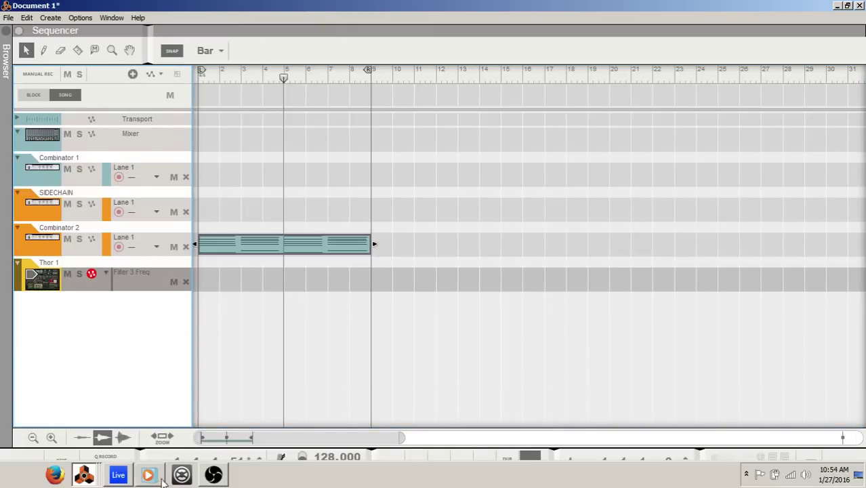
pyautogui.click(108, 476)
pyautogui.press('F6')
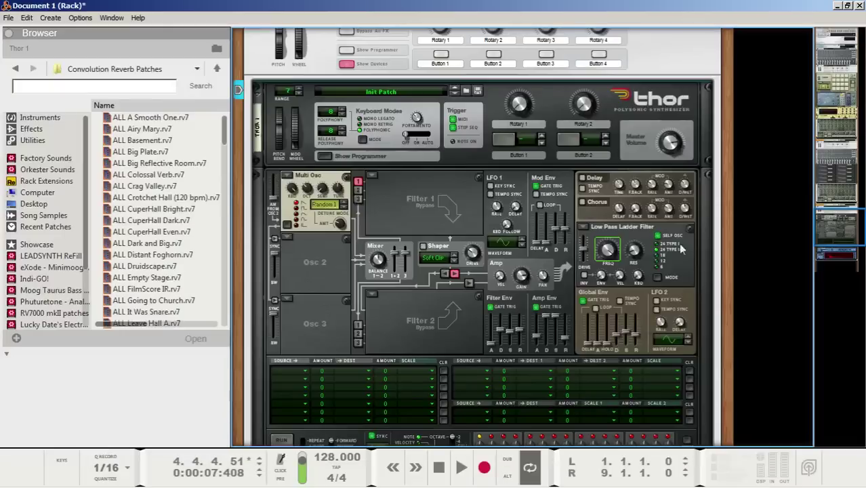
pyautogui.rightClick(616, 249)
pyautogui.click(650, 252)
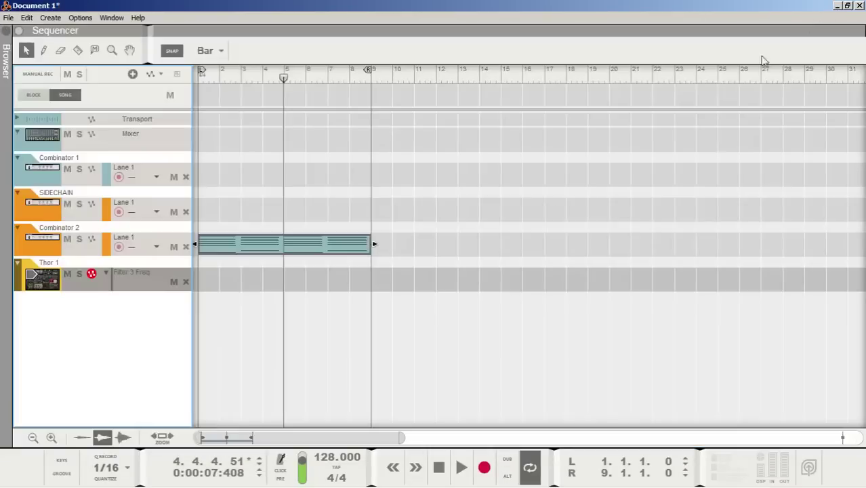
# - Draw an automation clip spanning bars 1–9 and open it for editing with Bar snap
pyautogui.click(43, 50)
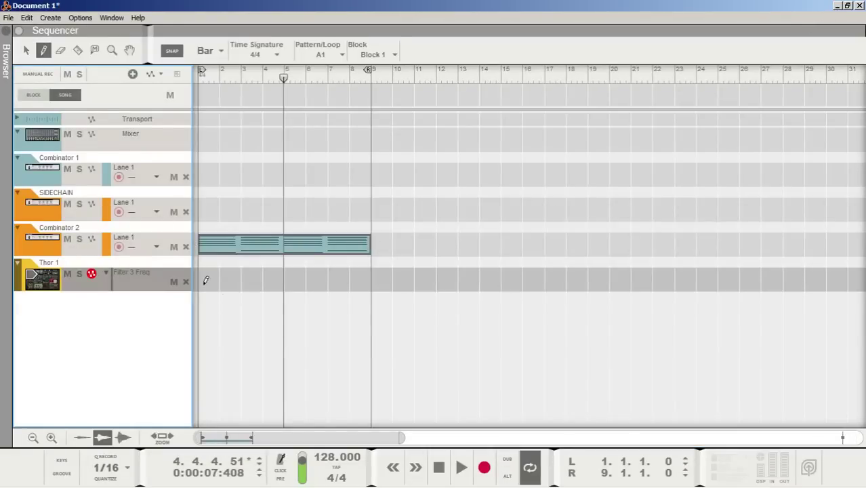
pyautogui.moveTo(204, 277); pyautogui.dragTo(374, 281)
pyautogui.click(28, 52)
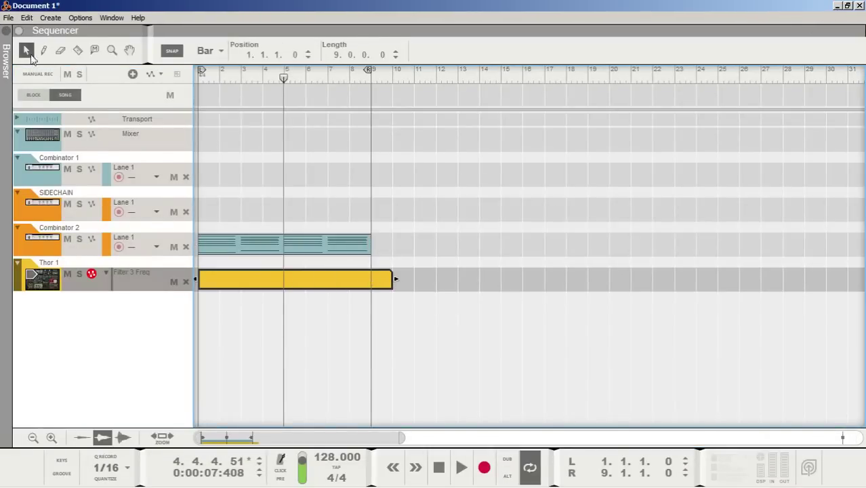
pyautogui.doubleClick(200, 275)
pyautogui.click(43, 50)
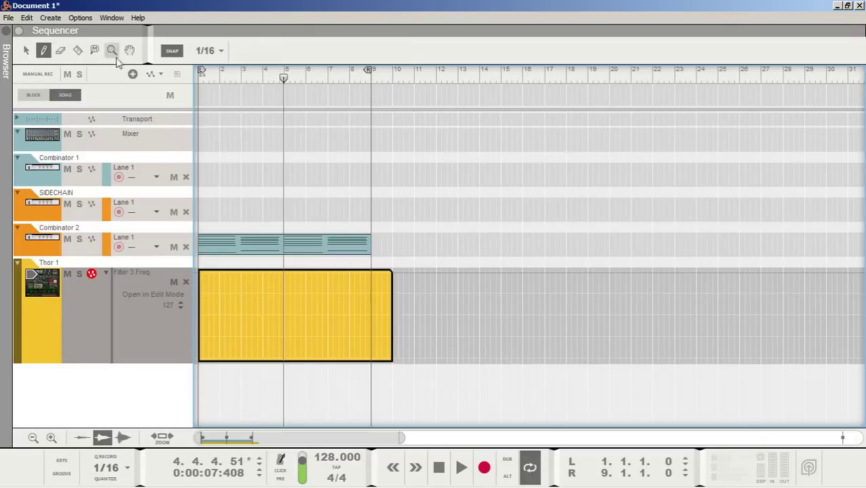
pyautogui.click(209, 51)
pyautogui.click(199, 62)
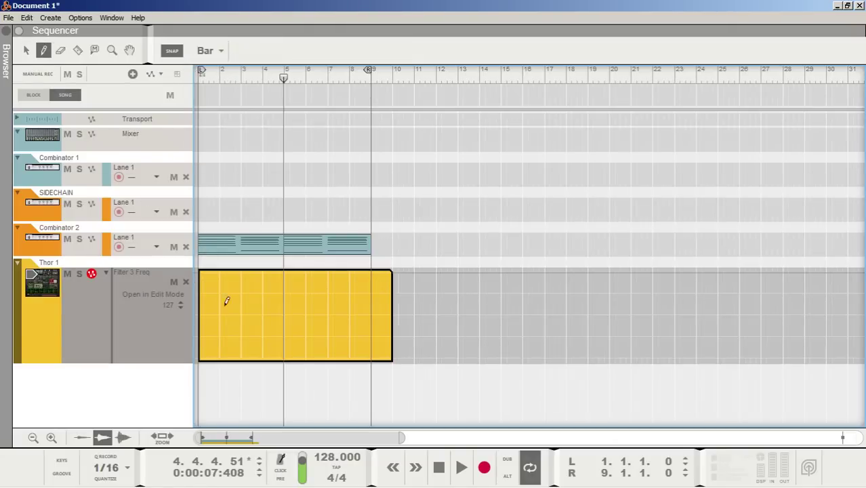
# - Add automation points of 30 at bar 1 and 127 at bar 9
pyautogui.click(201, 341)
pyautogui.click(397, 53)
pyautogui.click(398, 53)
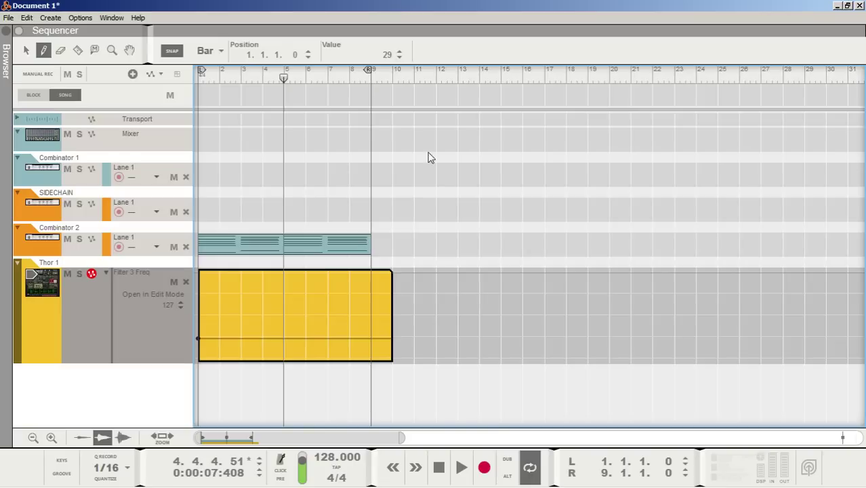
pyautogui.click(399, 52)
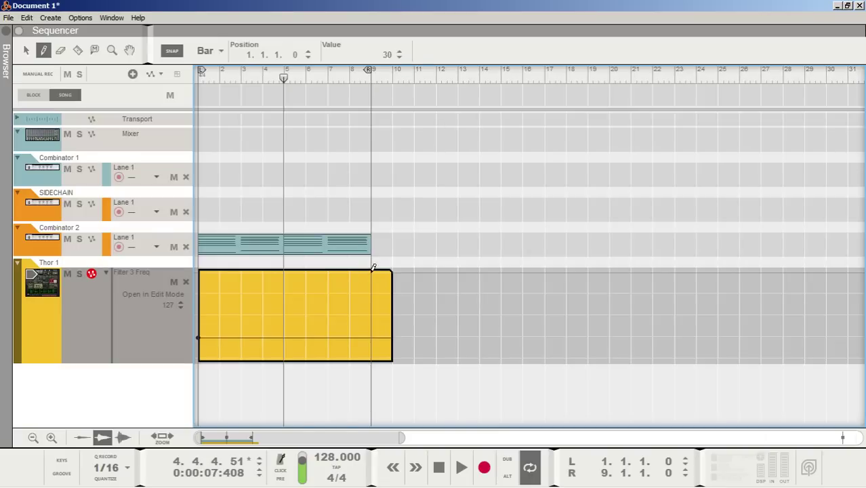
pyautogui.click(372, 270)
pyautogui.click(26, 50)
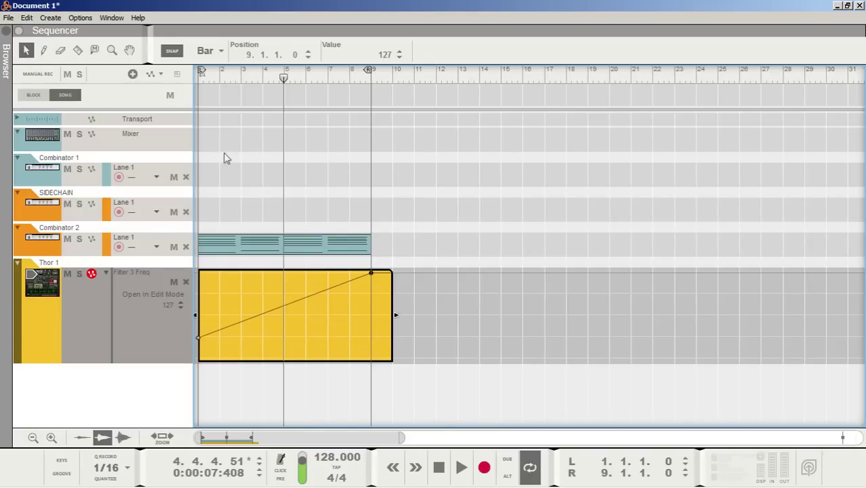
# - Play the filter sweep from bar 1, rewind, and close the clip editor
pyautogui.click(439, 468)
pyautogui.click(461, 467)
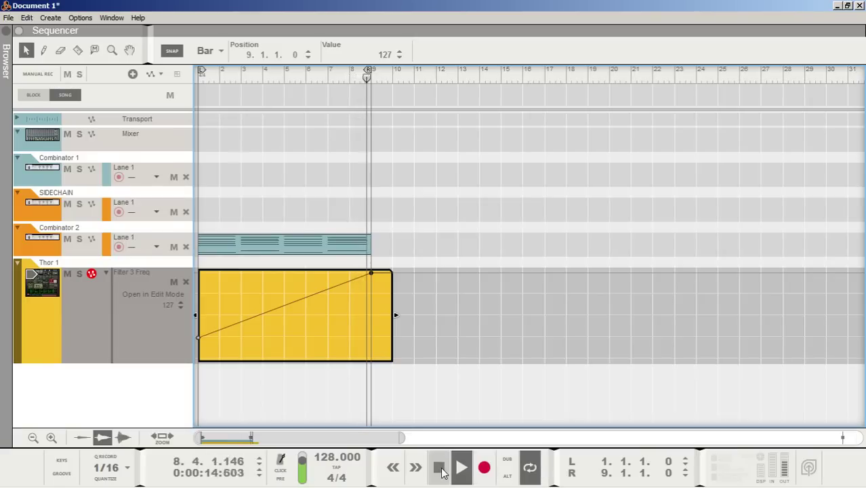
pyautogui.click(439, 468)
pyautogui.click(439, 469)
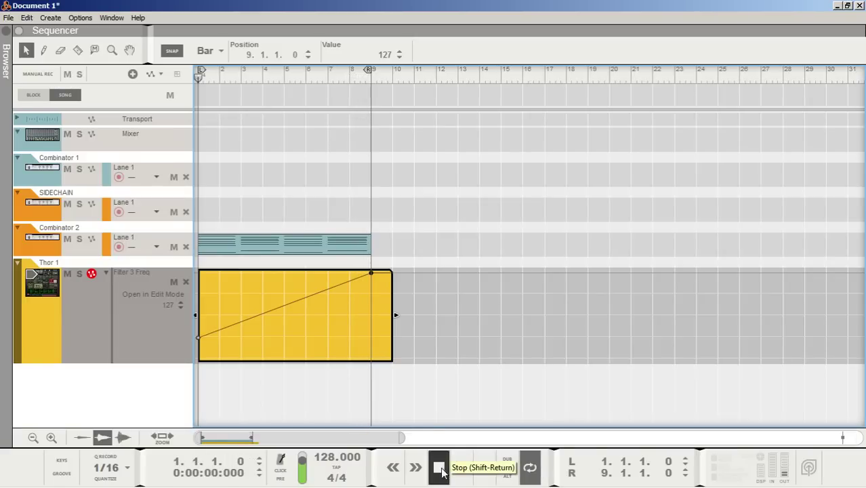
pyautogui.click(282, 171)
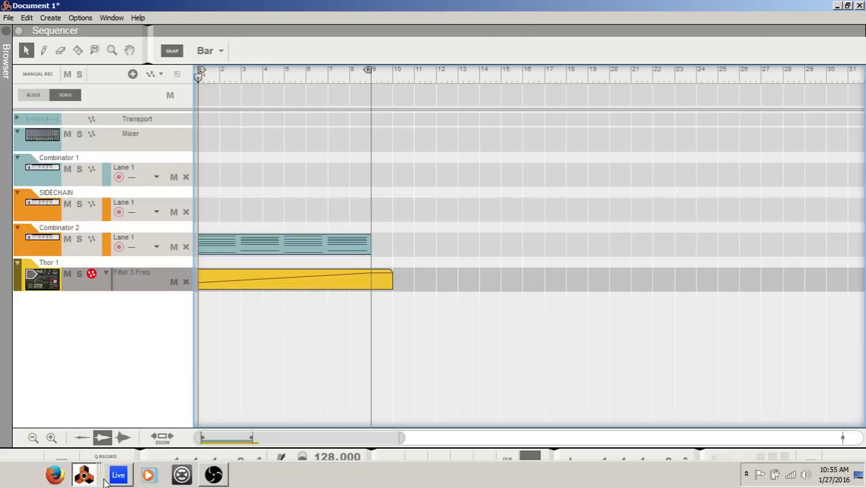
pyautogui.click(100, 481)
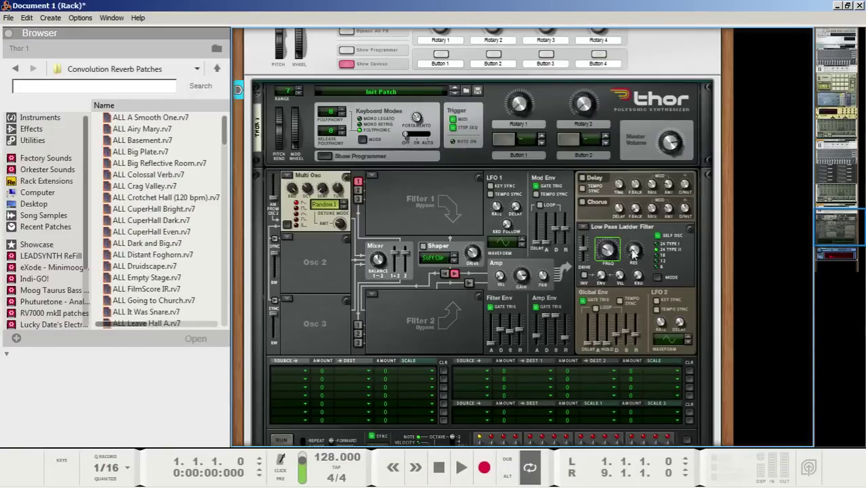
pyautogui.moveTo(637, 253)
pyautogui.scroll(-3, 568, 257)
pyautogui.scroll(5, 368, 288)
pyautogui.scroll(-5, 372, 290)
pyautogui.scroll(-4, 374, 287)
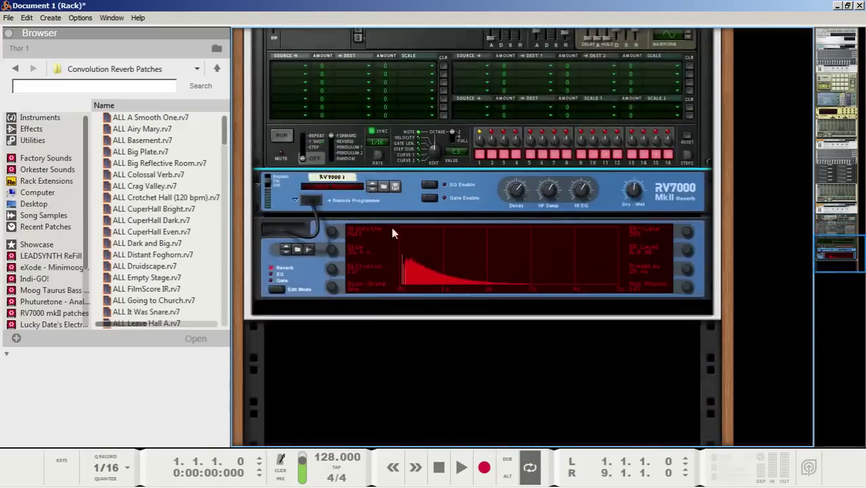
pyautogui.click(635, 192)
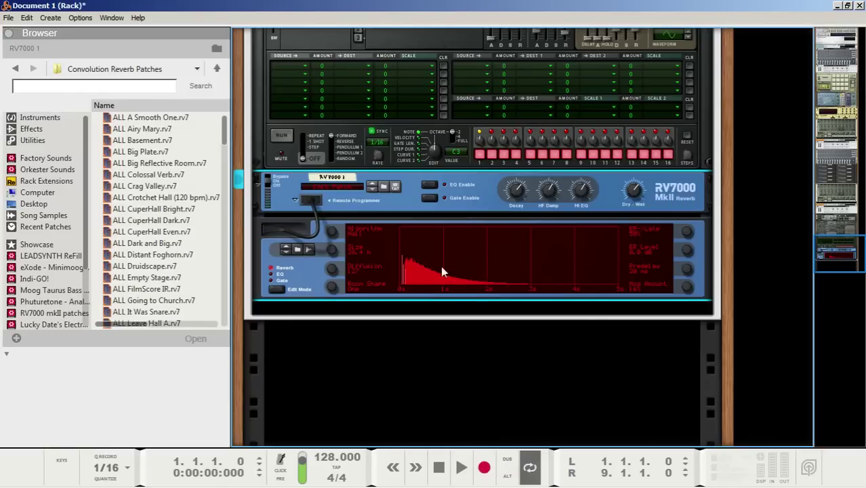
pyautogui.scroll(4, 442, 264)
pyautogui.scroll(3, 377, 251)
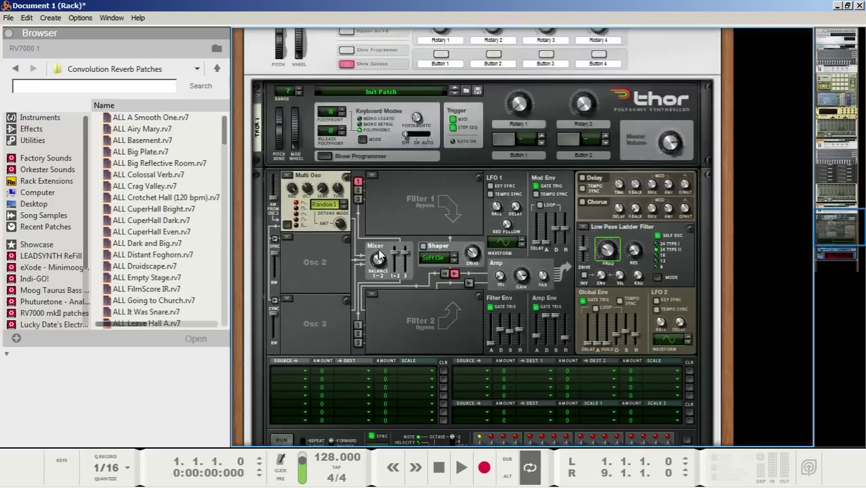
pyautogui.moveTo(380, 258)
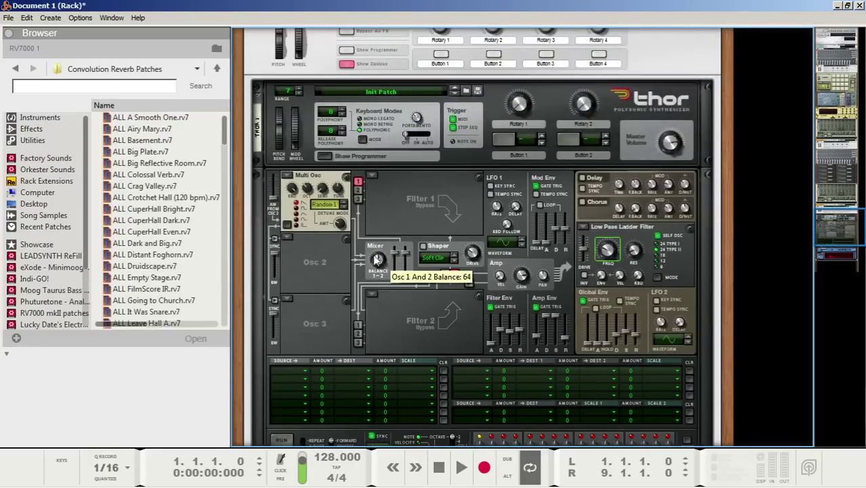
pyautogui.scroll(-3, 373, 257)
pyautogui.scroll(4, 356, 292)
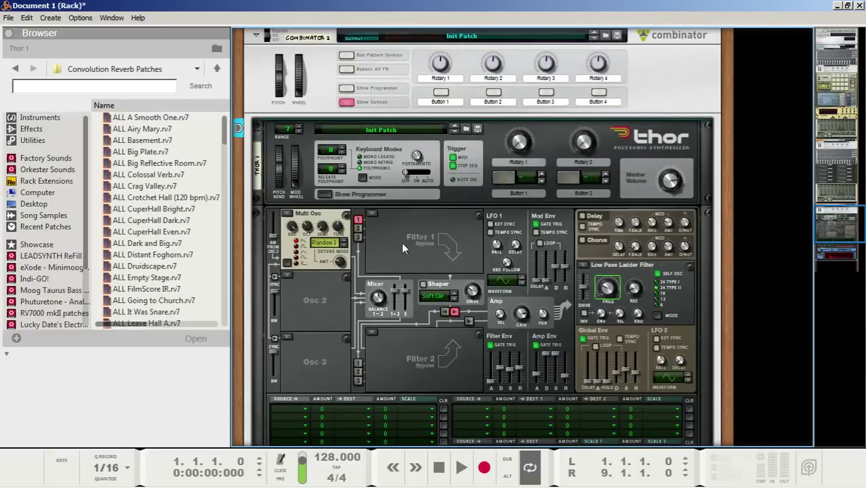
# - Add a Line Mixer 6:2 from Utilities and place it above Thor
pyautogui.rightClick(403, 240)
pyautogui.moveTo(431, 291)
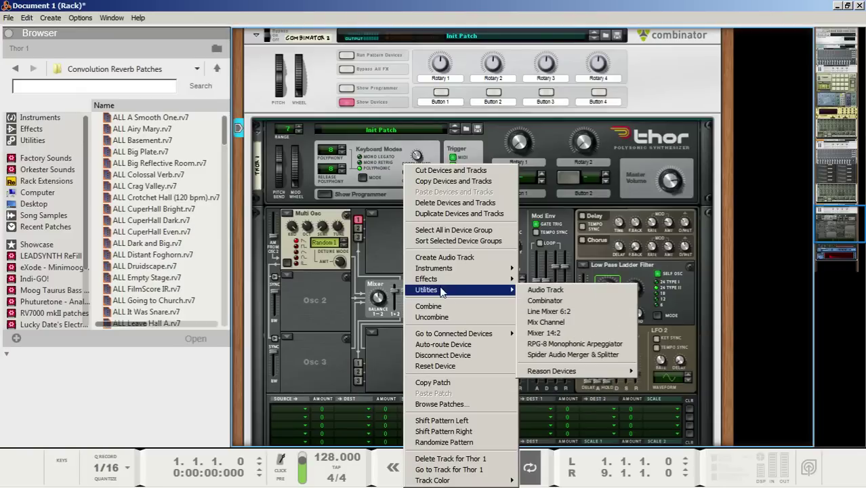
pyautogui.click(543, 312)
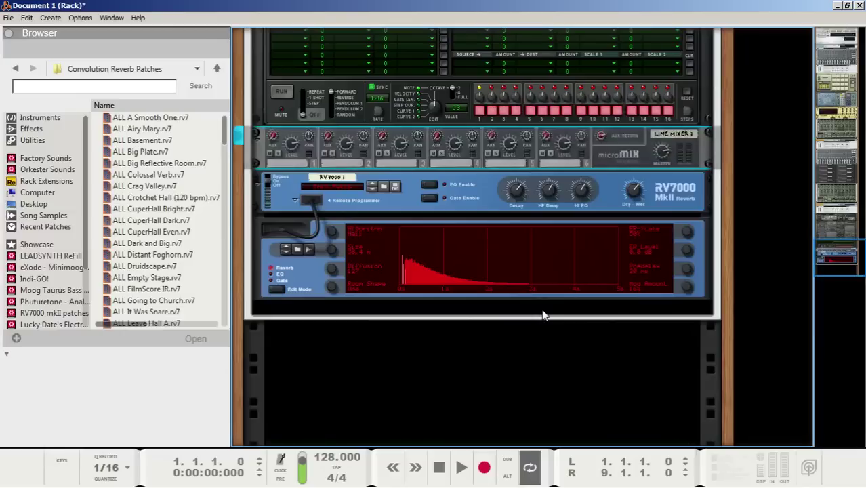
pyautogui.moveTo(357, 221); pyautogui.dragTo(301, 31)
pyautogui.scroll(-5, 500, 132)
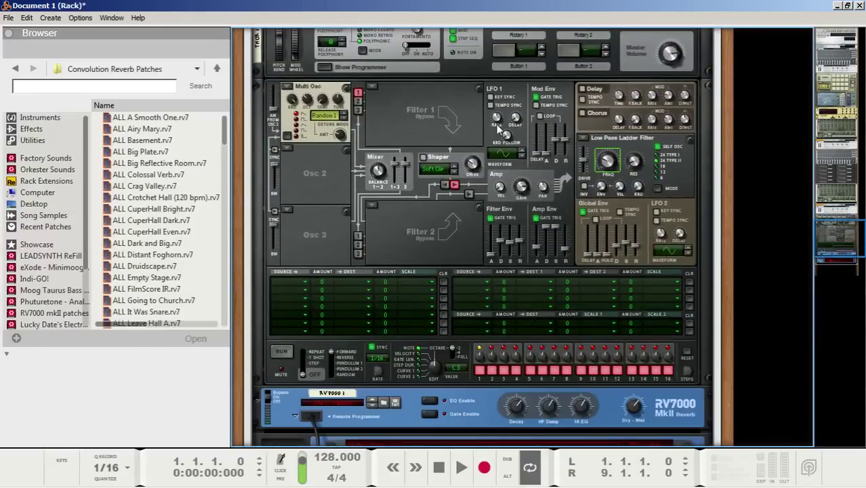
# - On the back panel, cable Thor's outputs into mixer channel 1 and the Master Out to the RV7000
pyautogui.press('Tab')
pyautogui.scroll(3, 522, 165)
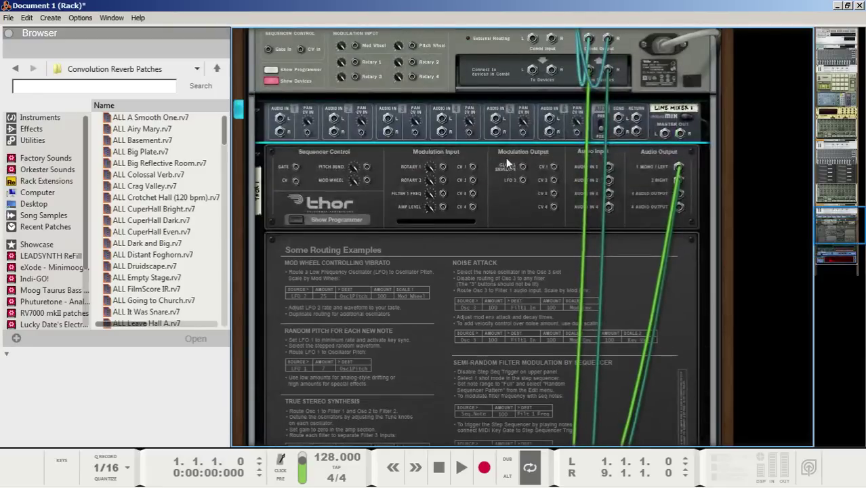
pyautogui.moveTo(679, 169); pyautogui.dragTo(642, 163)
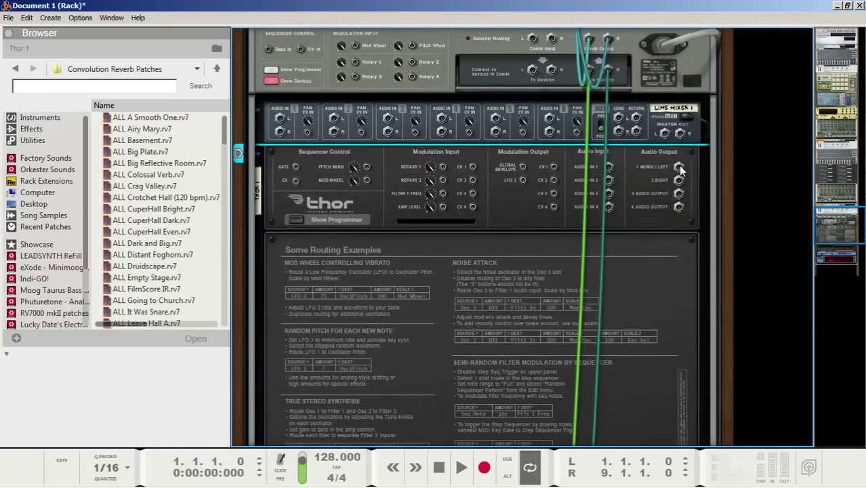
pyautogui.moveTo(679, 168); pyautogui.dragTo(280, 118)
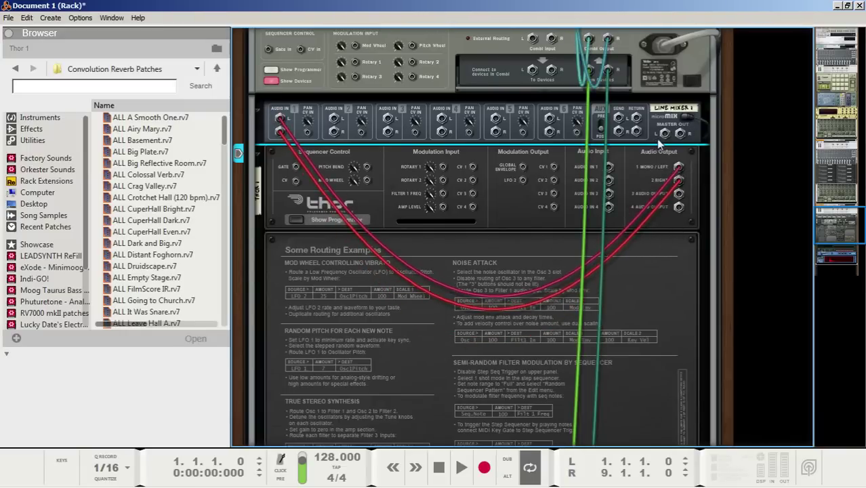
pyautogui.moveTo(664, 135); pyautogui.dragTo(511, 344)
pyautogui.scroll(4, 475, 278)
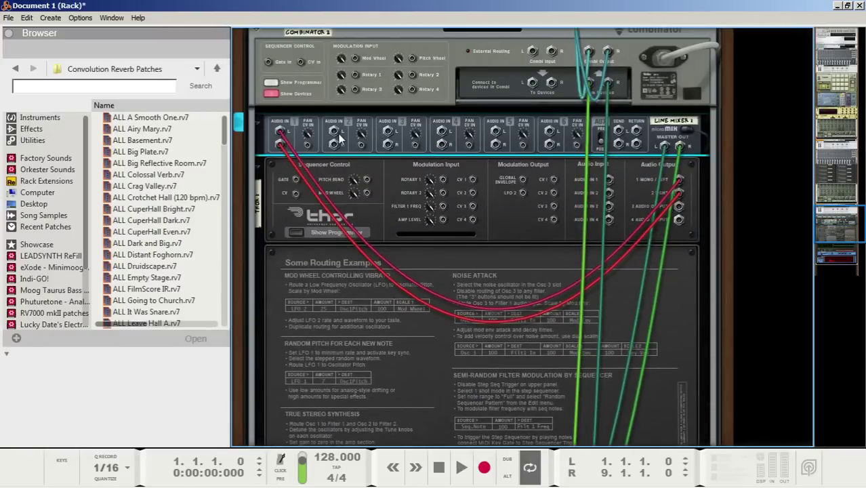
pyautogui.scroll(-7, 379, 234)
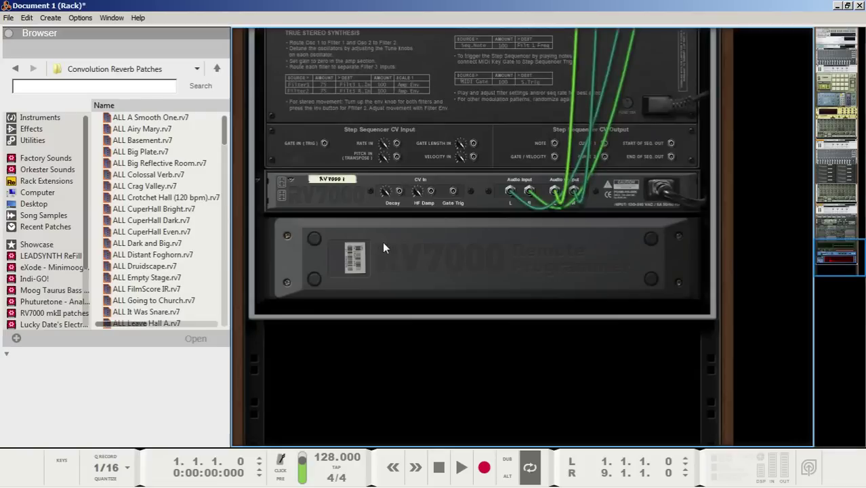
pyautogui.press('Tab')
pyautogui.scroll(6, 387, 236)
pyautogui.scroll(3, 388, 253)
# - Duplicate Thor 1 to create Thor 1 copy
pyautogui.rightClick(496, 233)
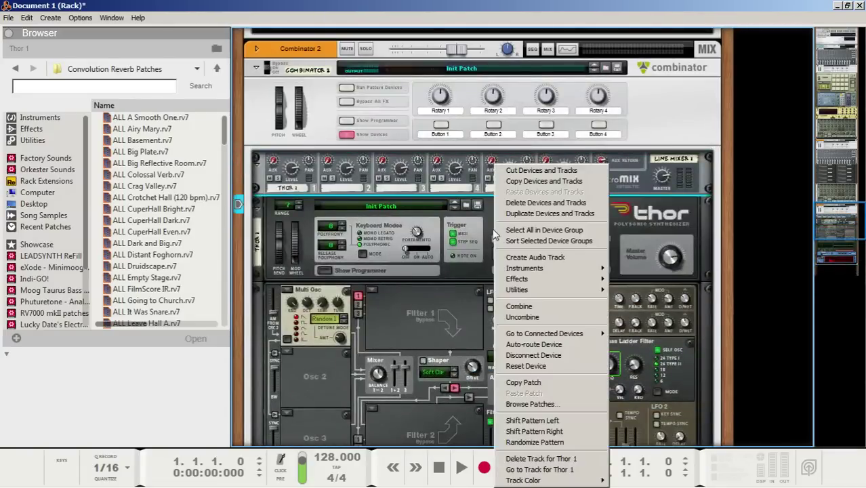
pyautogui.click(550, 214)
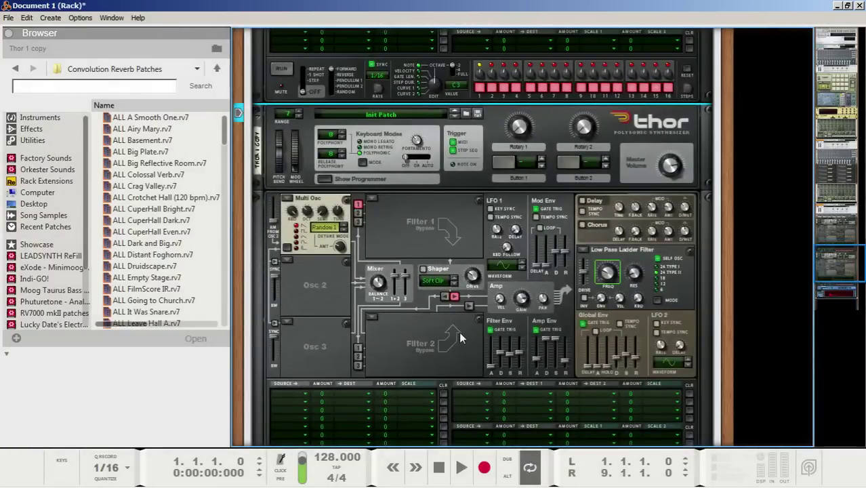
pyautogui.scroll(1, 459, 331)
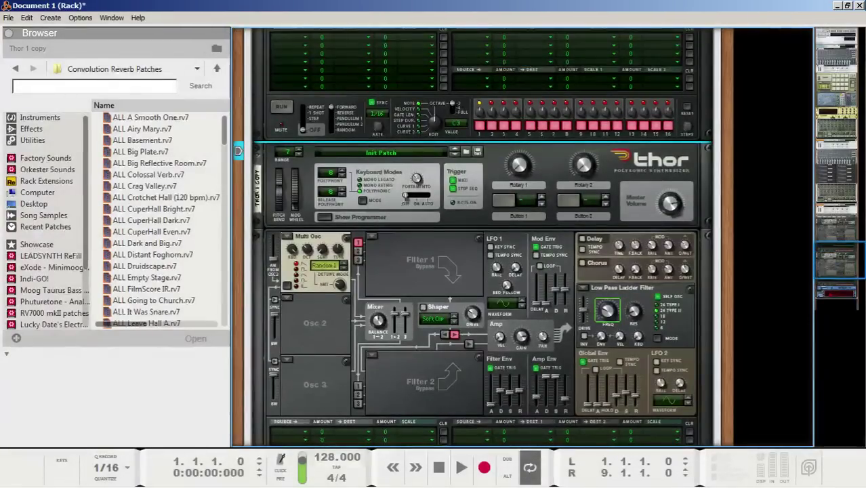
# - Clear the copy's filter frequency automation and raise its cutoff to about 317 Hz
pyautogui.rightClick(611, 323)
pyautogui.click(621, 336)
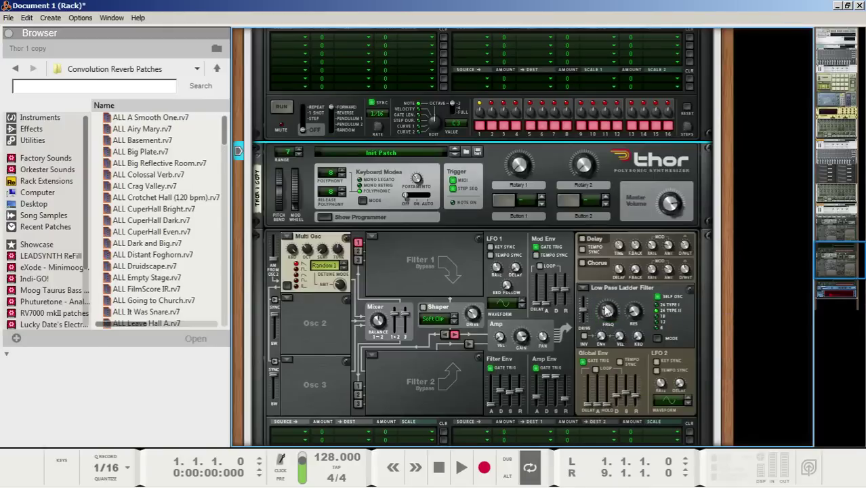
pyautogui.scroll(3, 607, 311)
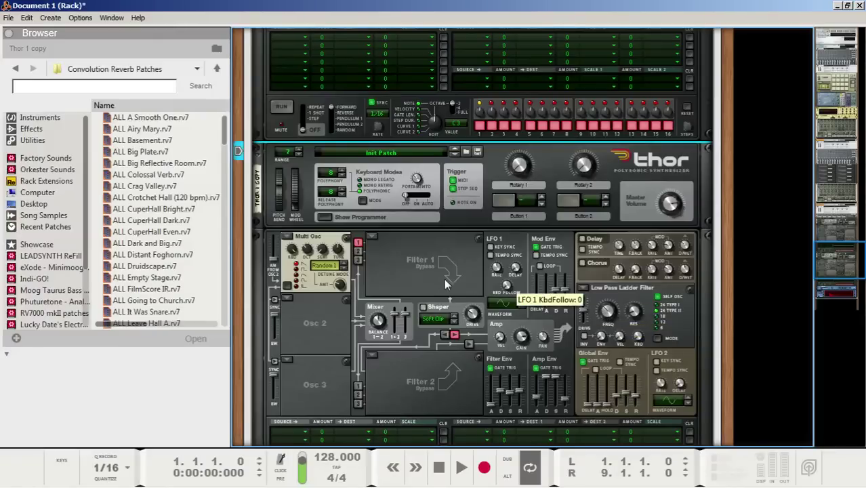
pyautogui.scroll(5, 407, 293)
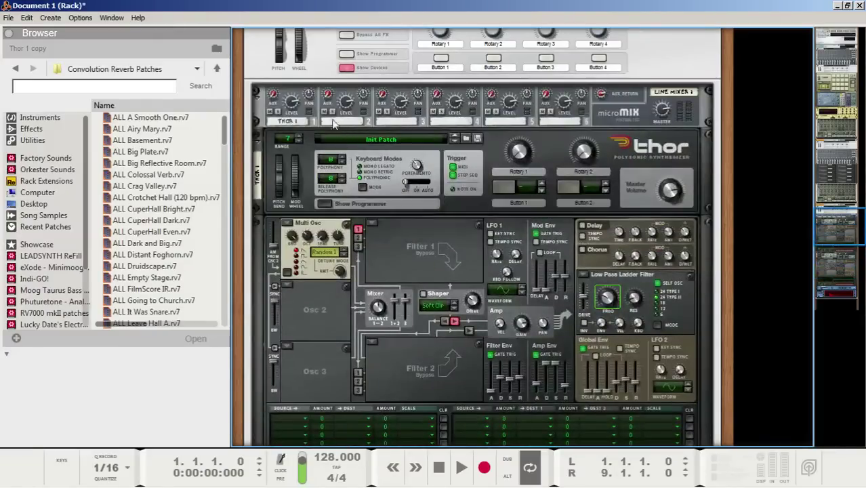
# - Cable Thor 1 copy's audio output into Line Mixer channel 2, then flip back to the front
pyautogui.press('Tab')
pyautogui.scroll(-10, 364, 199)
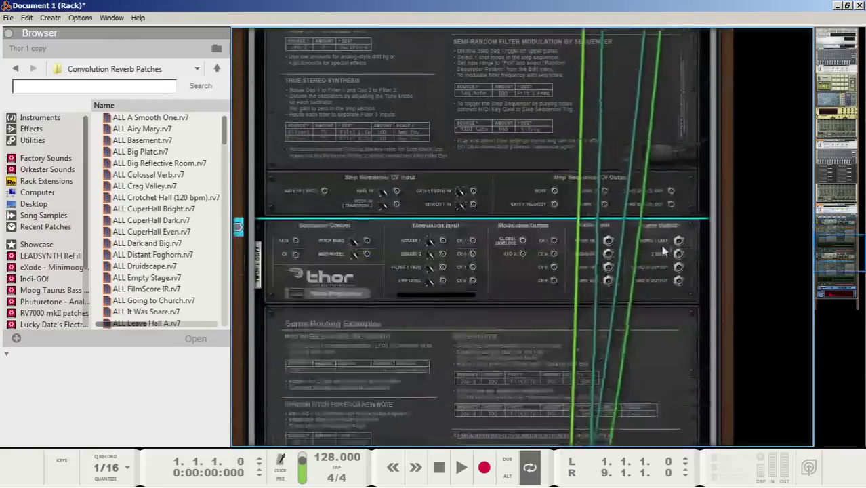
pyautogui.scroll(3, 579, 254)
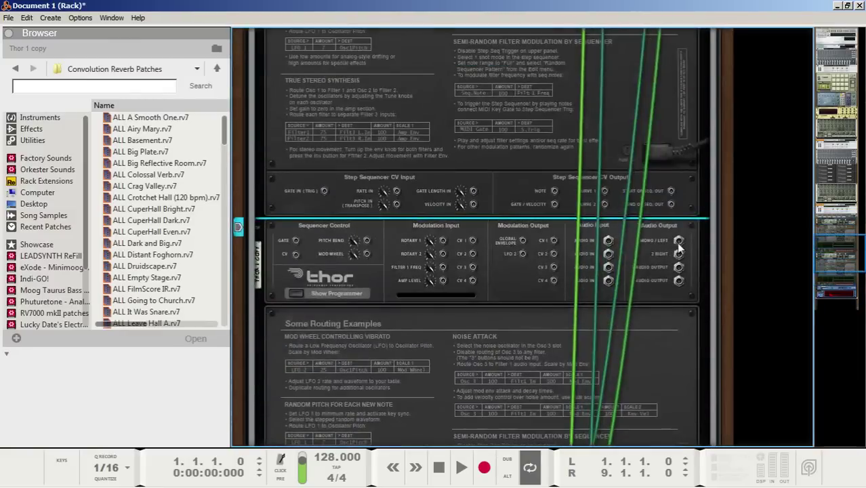
pyautogui.moveTo(680, 248); pyautogui.dragTo(334, 102)
pyautogui.press('Tab')
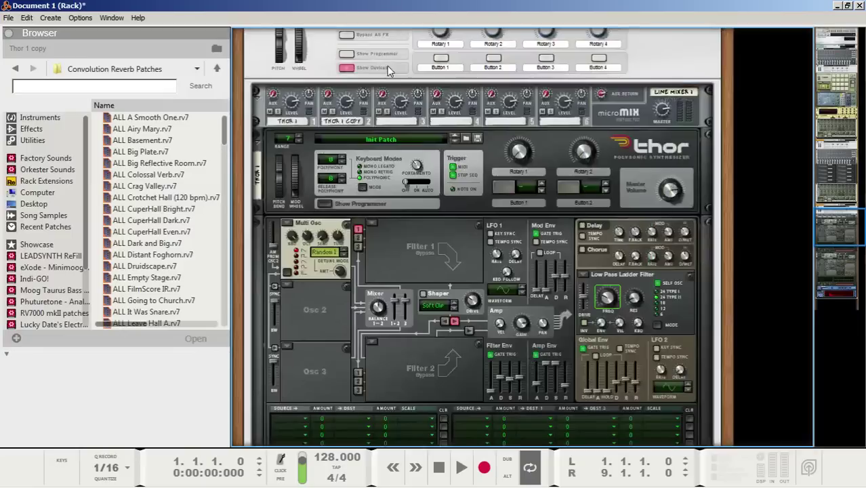
pyautogui.scroll(-3, 562, 226)
pyautogui.scroll(2, 562, 226)
pyautogui.scroll(1, 340, 234)
pyautogui.scroll(1, 341, 233)
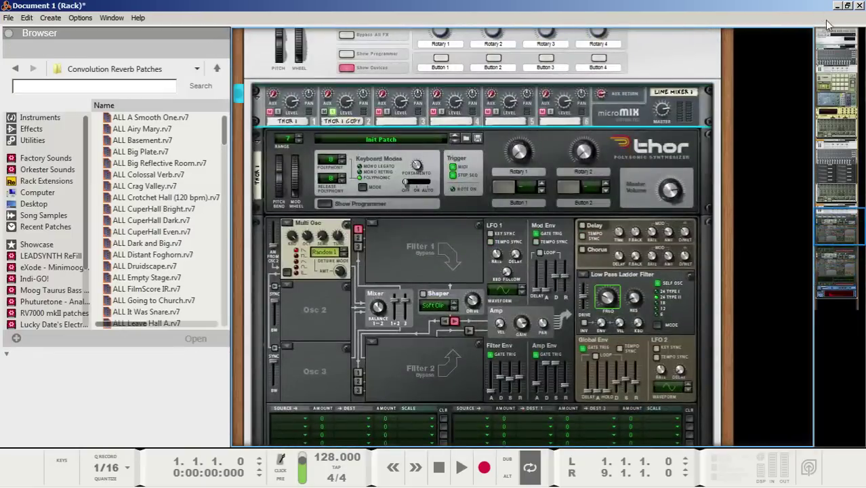
# - In the sequencer, play and rewind, then move Thor 1's filter automation clip to bar 9
pyautogui.click(837, 6)
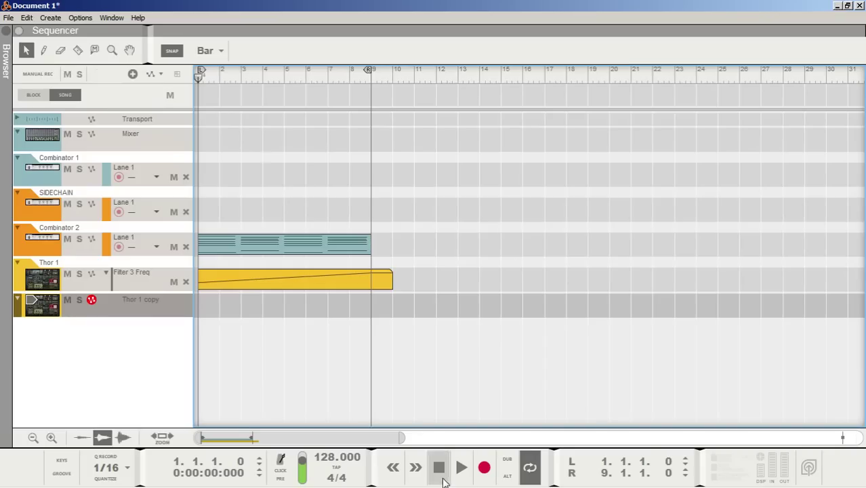
pyautogui.click(461, 467)
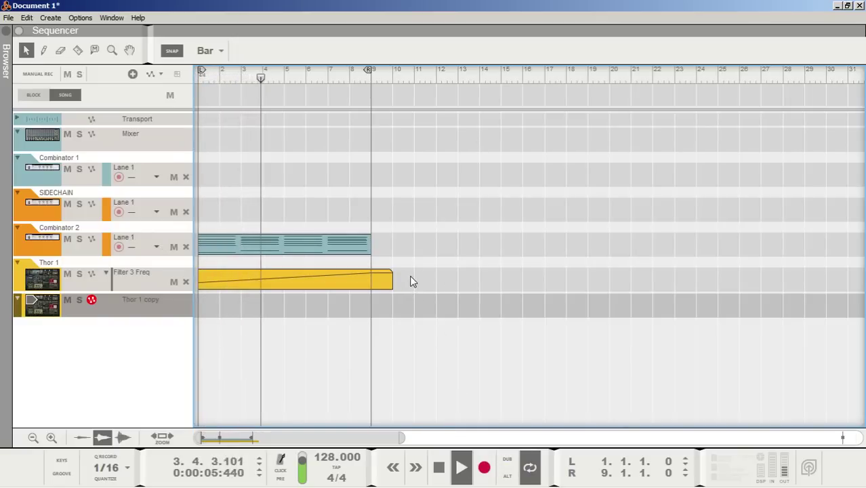
pyautogui.doubleClick(439, 467)
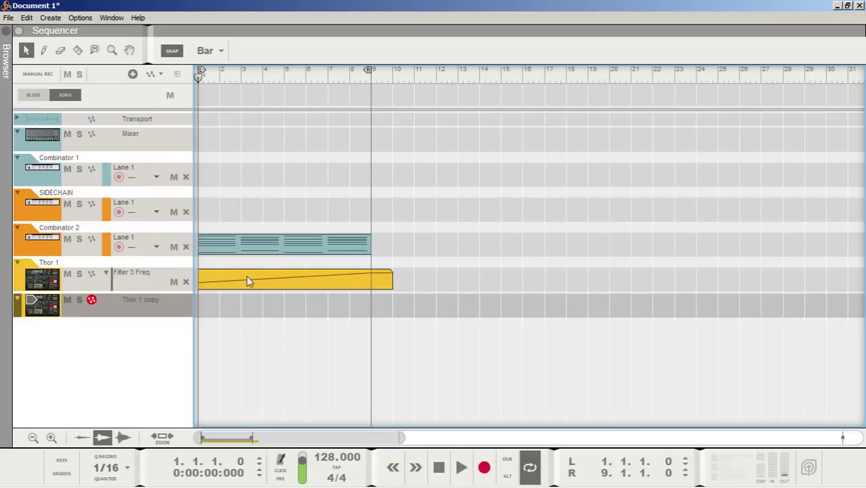
pyautogui.moveTo(248, 281); pyautogui.dragTo(434, 252)
pyautogui.click(433, 237)
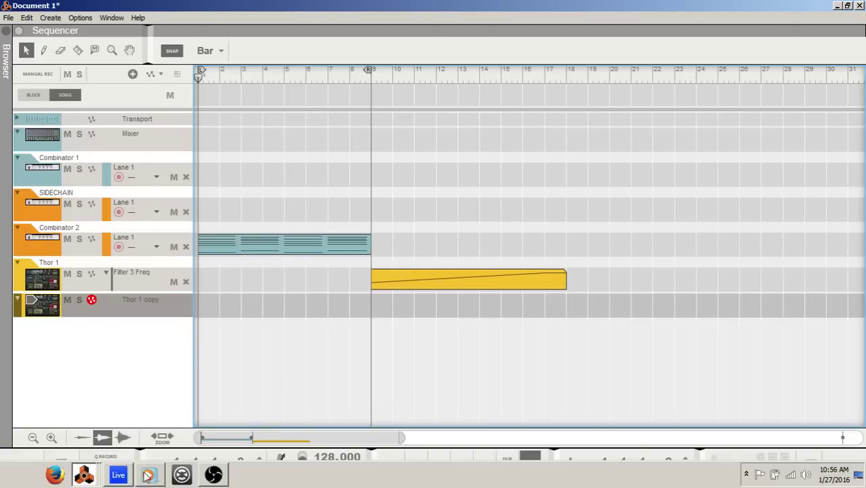
# - Bring the Document 1 rack window back into view
pyautogui.click(82, 476)
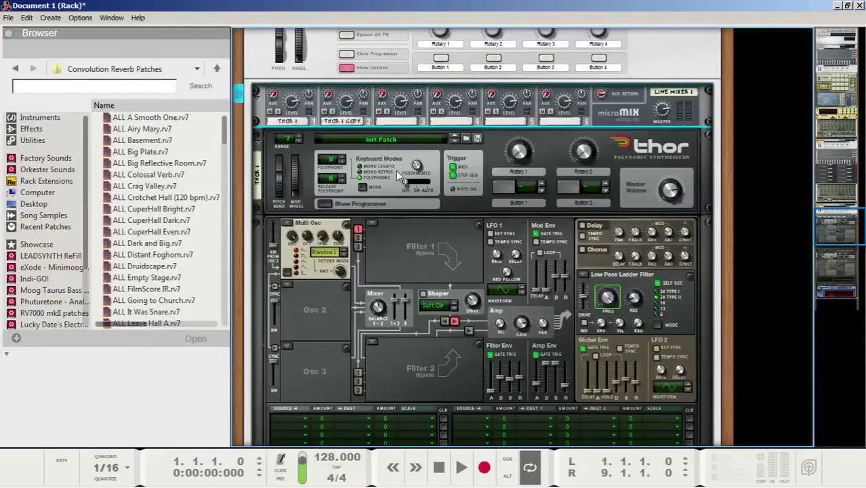
pyautogui.scroll(-3, 396, 170)
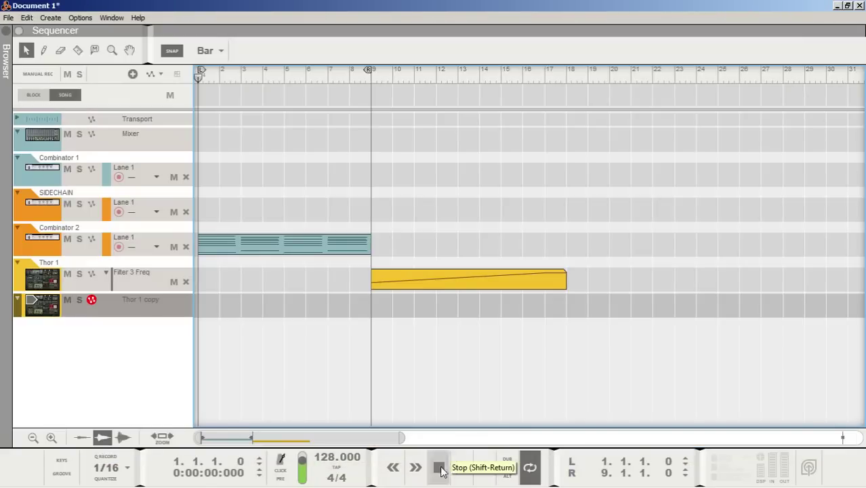
pyautogui.click(87, 462)
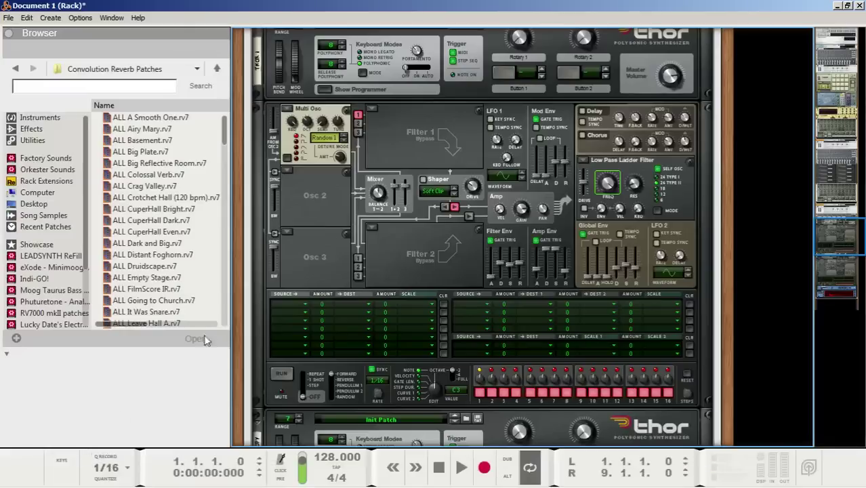
pyautogui.scroll(5, 358, 211)
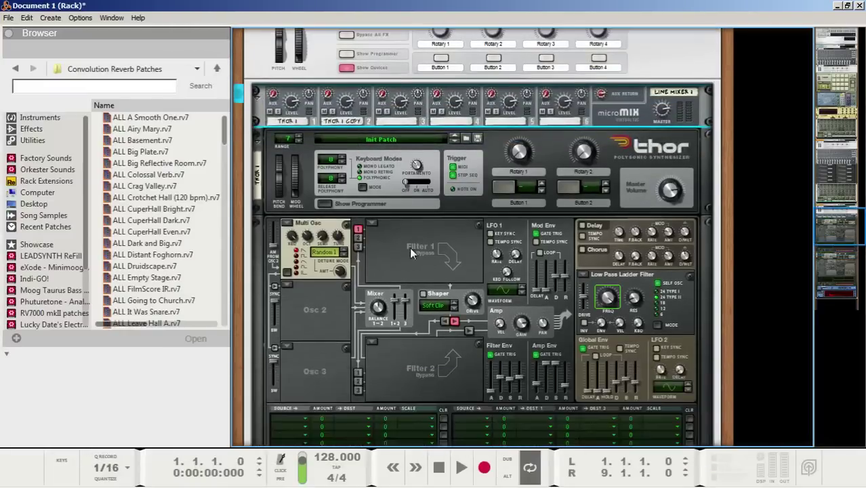
pyautogui.scroll(2, 412, 248)
pyautogui.moveTo(659, 189)
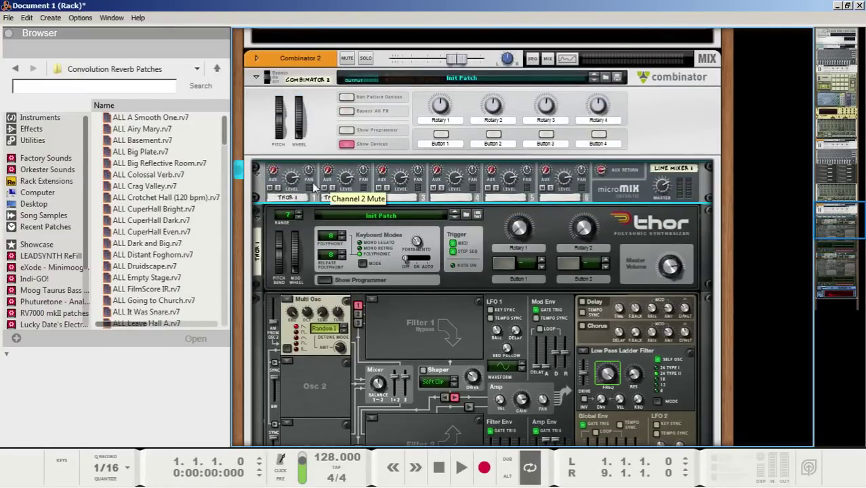
pyautogui.moveTo(346, 182)
pyautogui.scroll(-13, 345, 181)
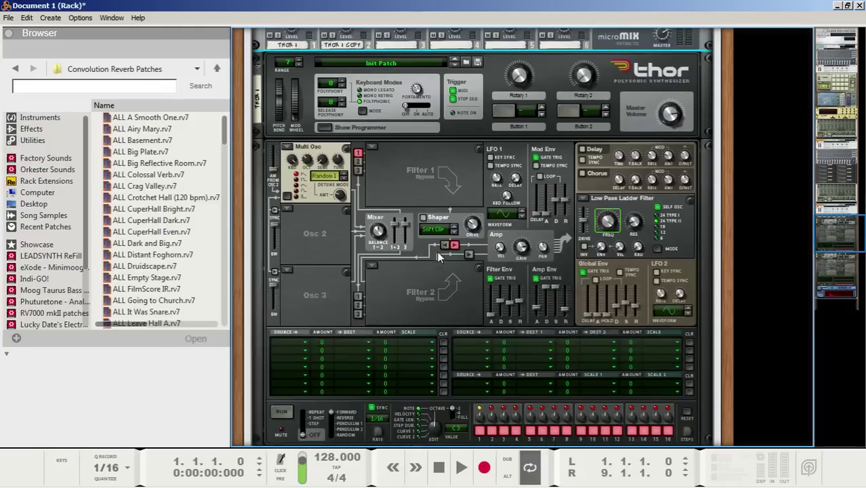
pyautogui.scroll(4, 365, 244)
pyautogui.scroll(-3, 718, 72)
pyautogui.scroll(7, 465, 284)
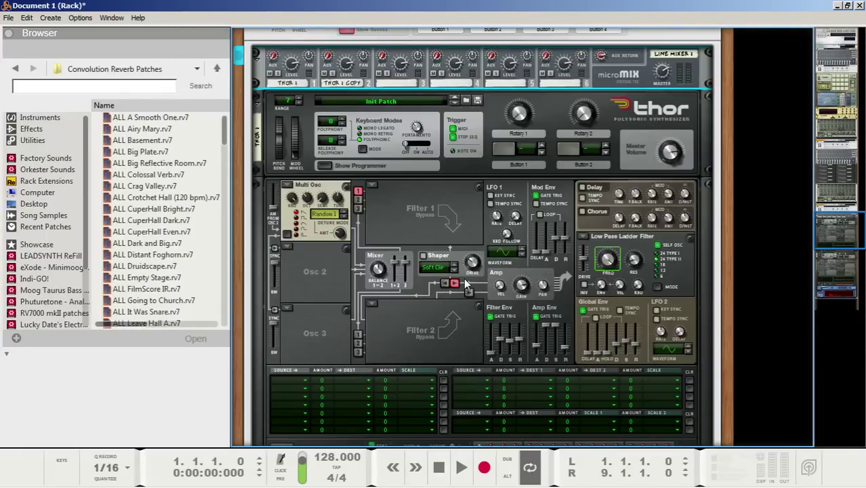
pyautogui.scroll(-8, 522, 245)
pyautogui.moveTo(683, 194)
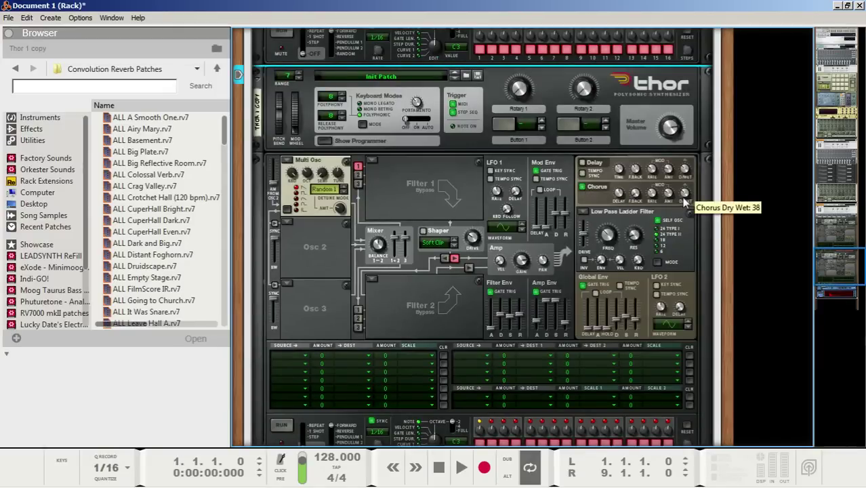
pyautogui.scroll(10, 379, 242)
# - Start playback from the reset position and select the Thor 1 copy synth
pyautogui.click(332, 149)
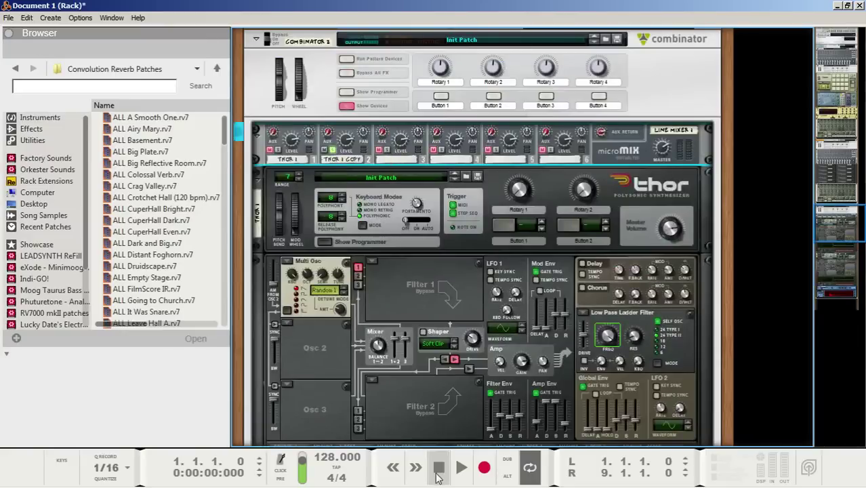
pyautogui.press('space')
pyautogui.scroll(-8, 579, 332)
pyautogui.scroll(-4, 565, 336)
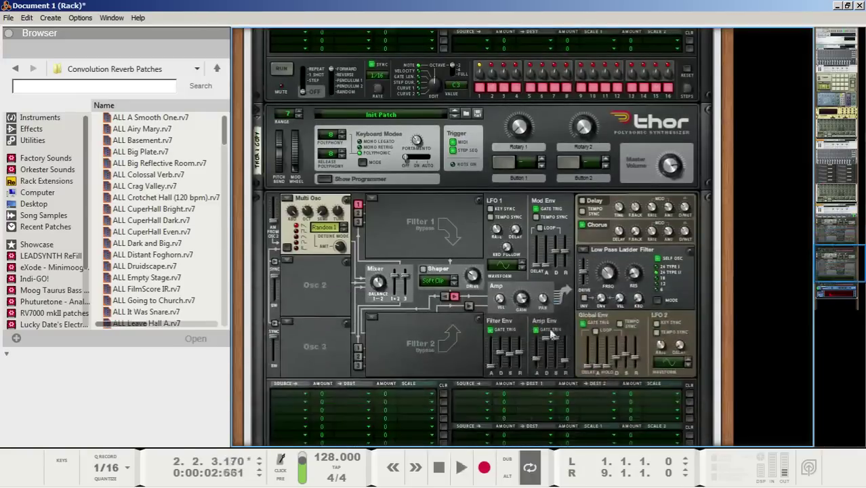
pyautogui.click(584, 273)
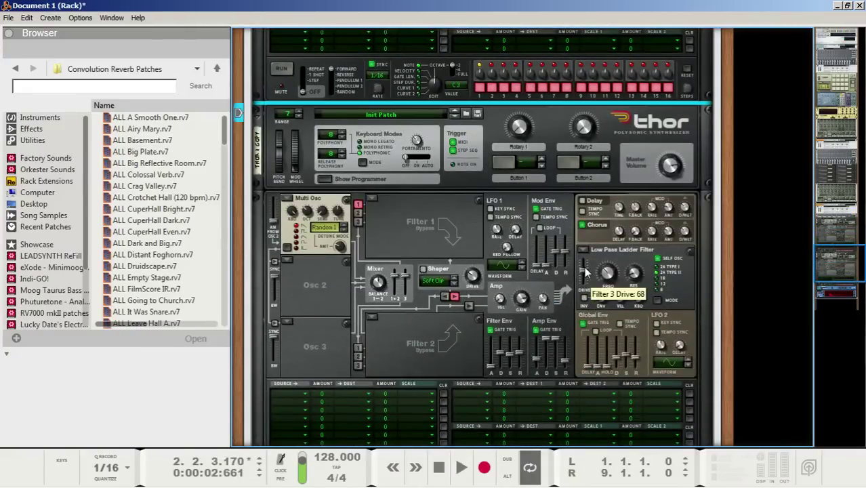
pyautogui.scroll(5, 339, 278)
pyautogui.scroll(-5, 338, 278)
pyautogui.scroll(1, 386, 270)
pyautogui.scroll(2, 386, 270)
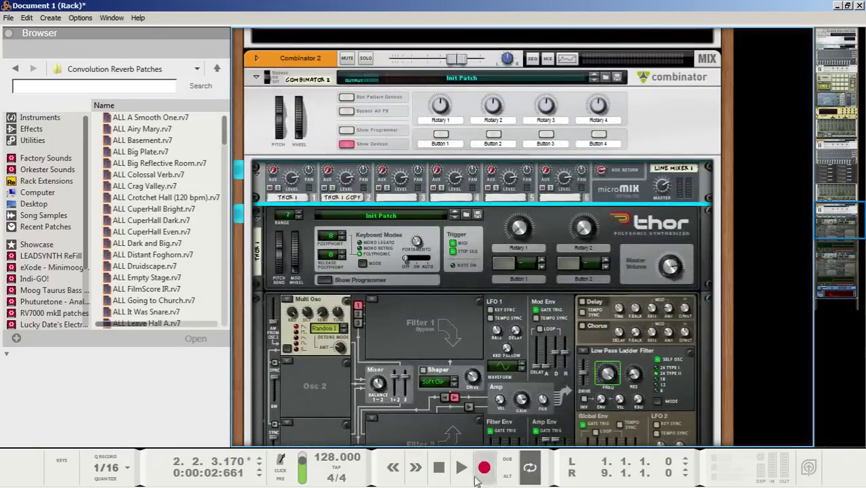
# - Replay the song from the beginning with loop toggled, then stop
pyautogui.click(438, 467)
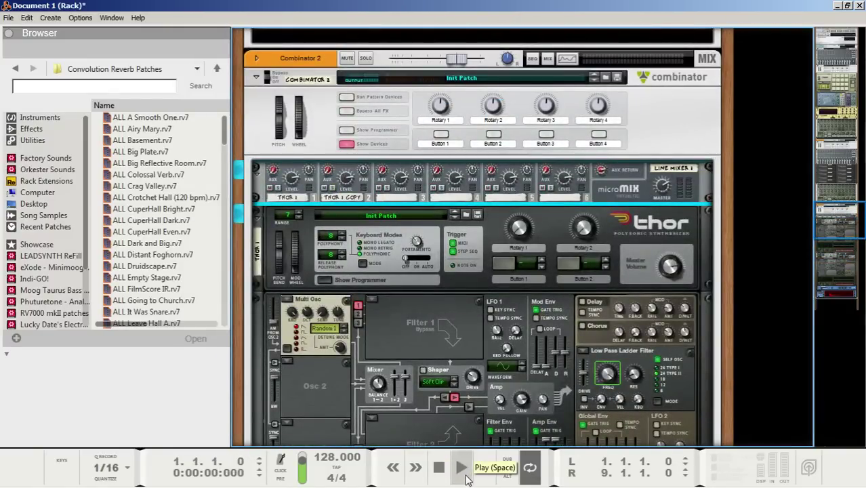
pyautogui.click(465, 478)
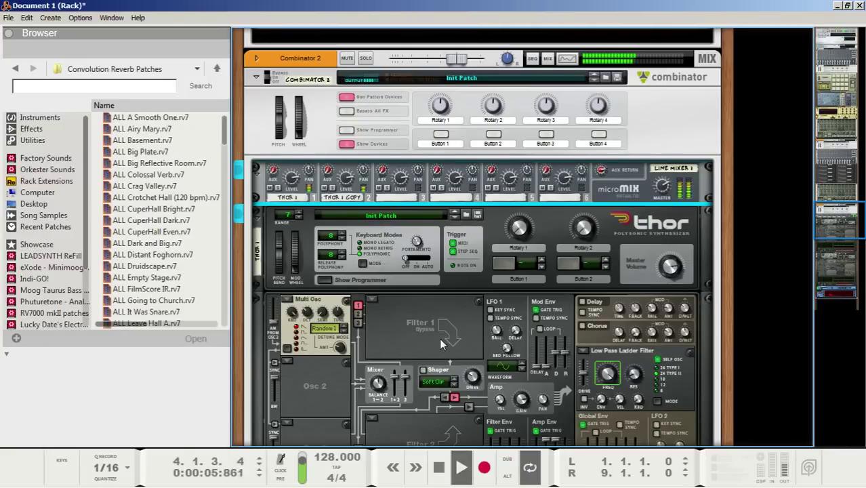
pyautogui.press('l')
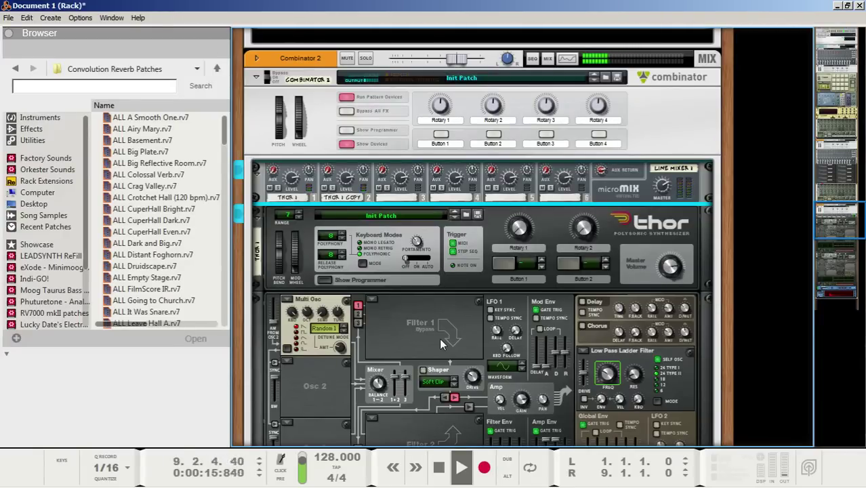
pyautogui.press('space')
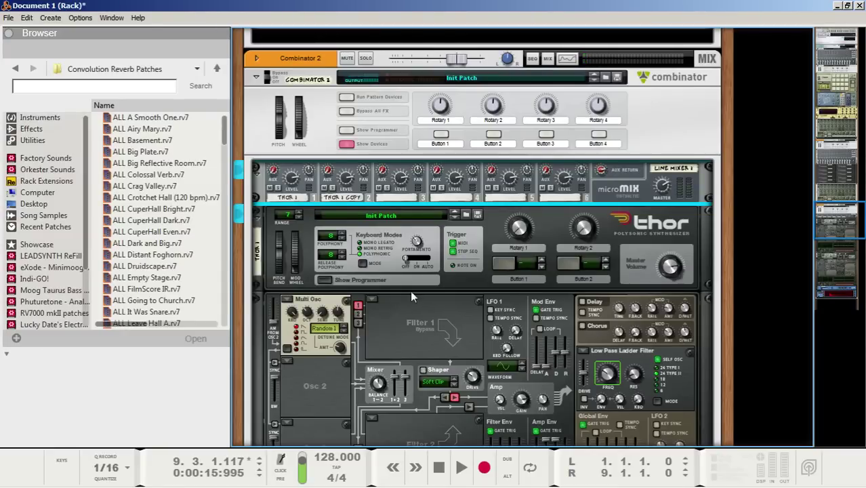
# - Select the Thor 1 copy synth and then the RV7000 reverb in the rack
pyautogui.scroll(-12, 410, 290)
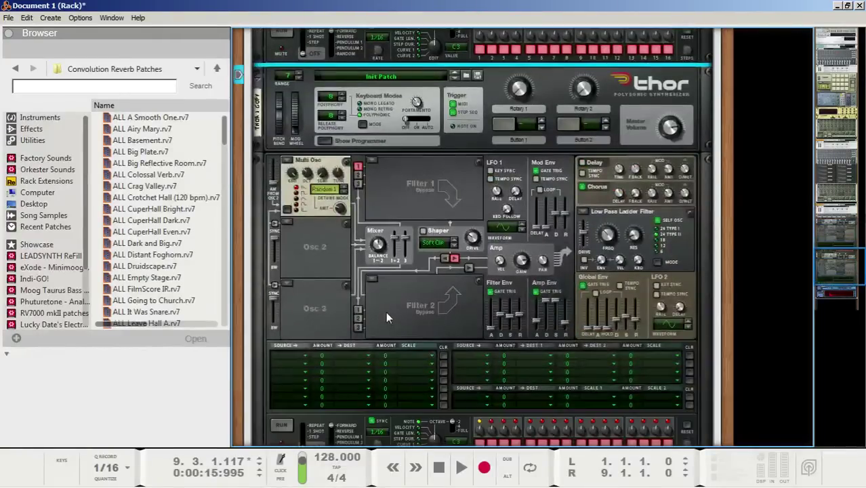
pyautogui.click(385, 311)
pyautogui.scroll(3, 386, 311)
pyautogui.scroll(-3, 391, 286)
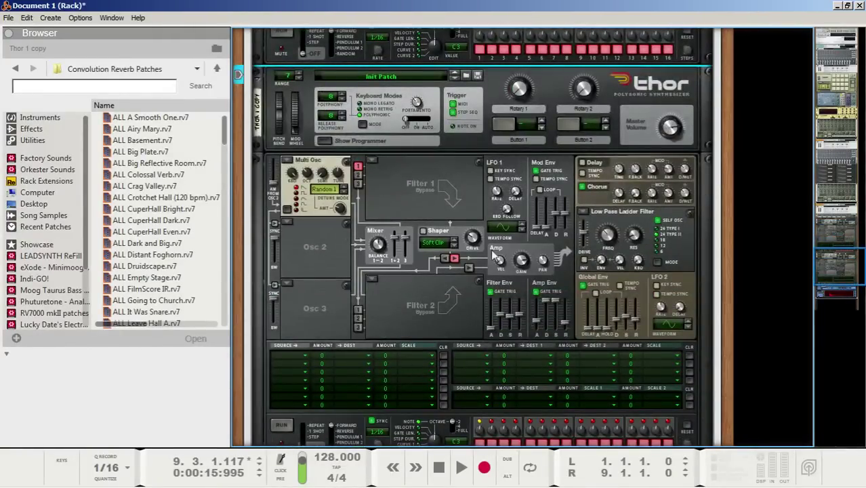
pyautogui.scroll(-8, 347, 281)
pyautogui.scroll(6, 341, 331)
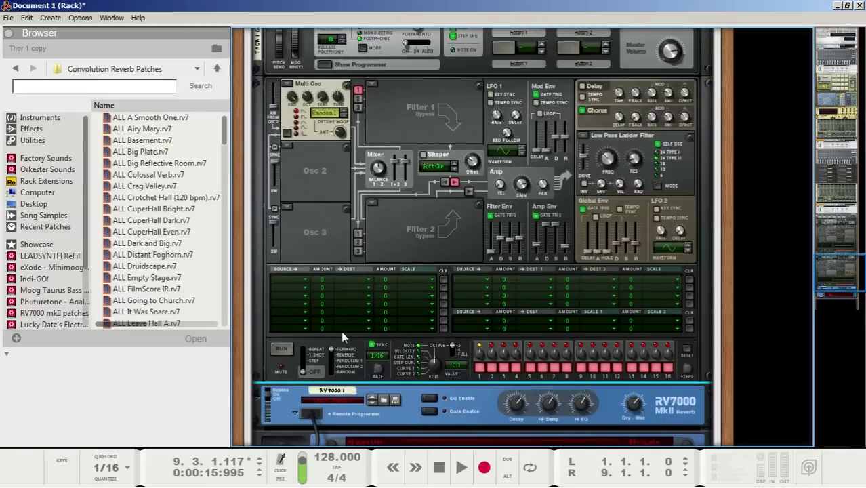
pyautogui.scroll(-4, 341, 330)
pyautogui.click(464, 259)
pyautogui.scroll(7, 419, 352)
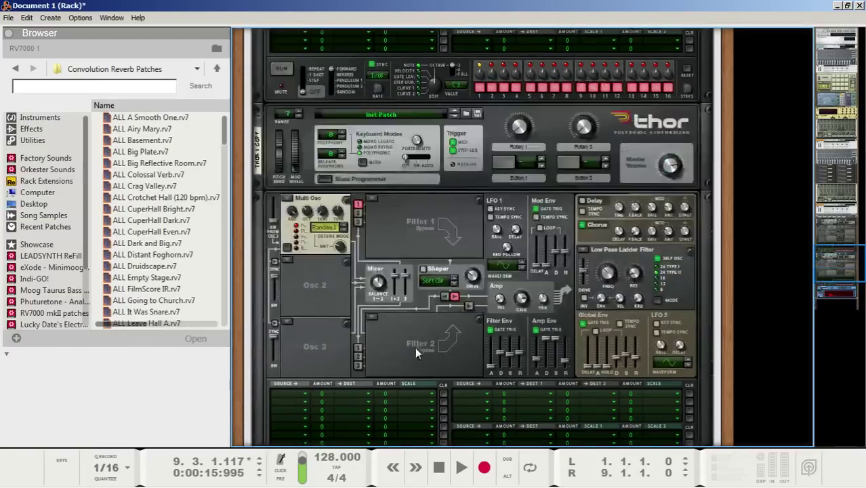
pyautogui.scroll(5, 417, 345)
# - Save Combinator 2's patch as 'ABB Saw Pad Tutorial' and rewind the song to bar 1
pyautogui.click(618, 155)
pyautogui.click(618, 156)
pyautogui.write('AB')
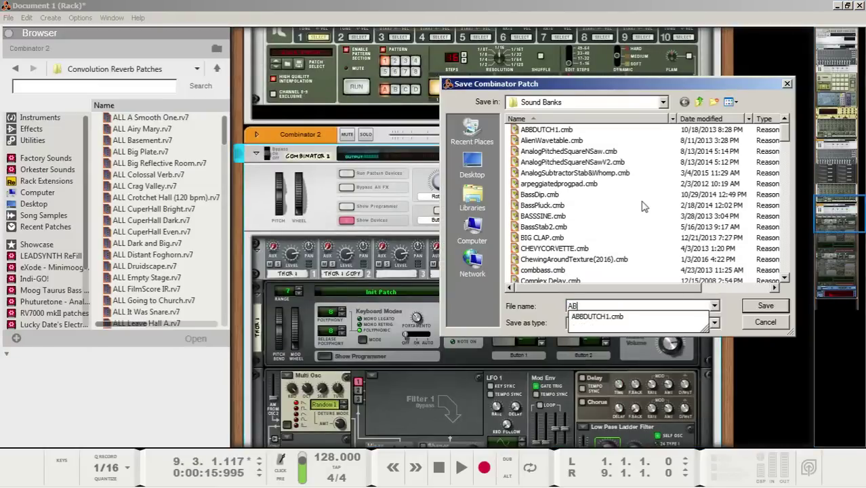
pyautogui.write('B')
pyautogui.write(' Saw')
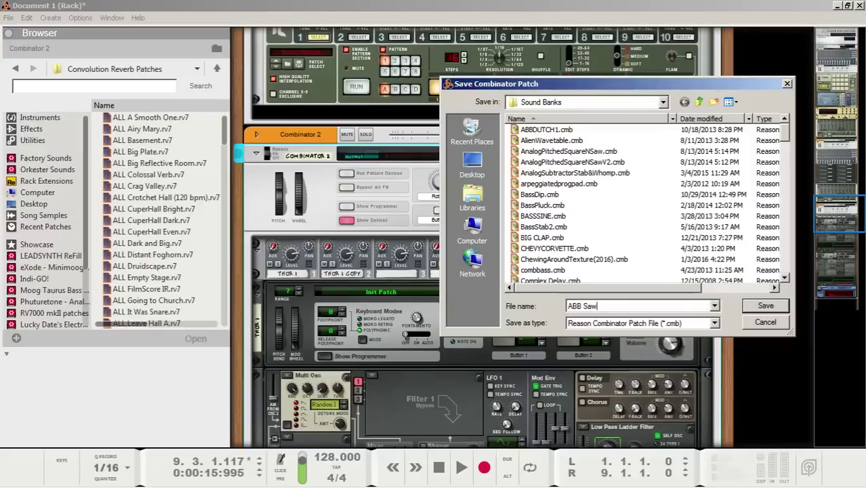
pyautogui.write(' Pad Tutorial')
pyautogui.press('Return')
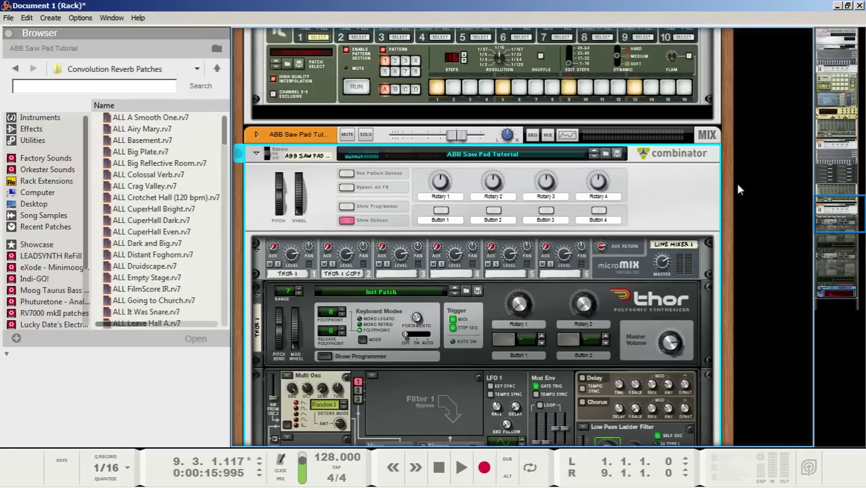
pyautogui.scroll(-15, 601, 277)
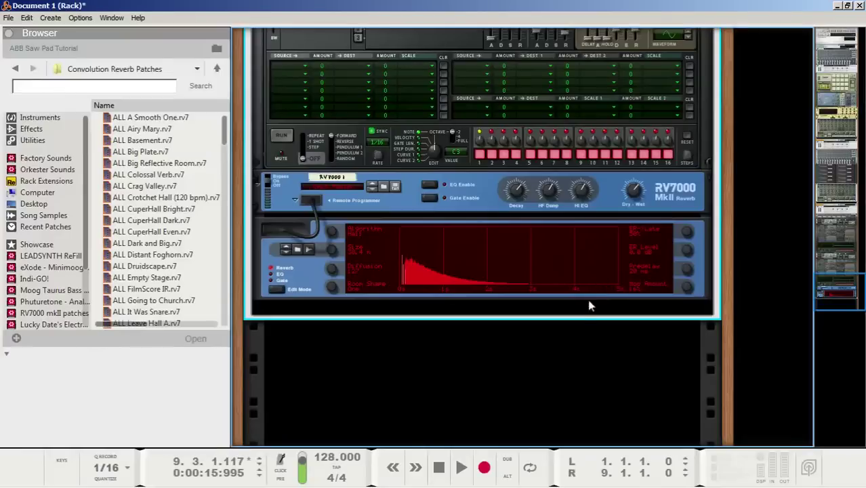
pyautogui.click(439, 467)
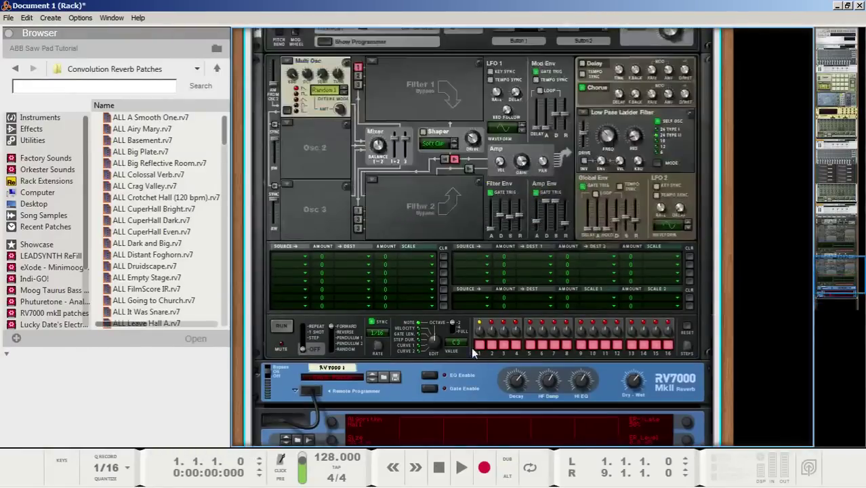